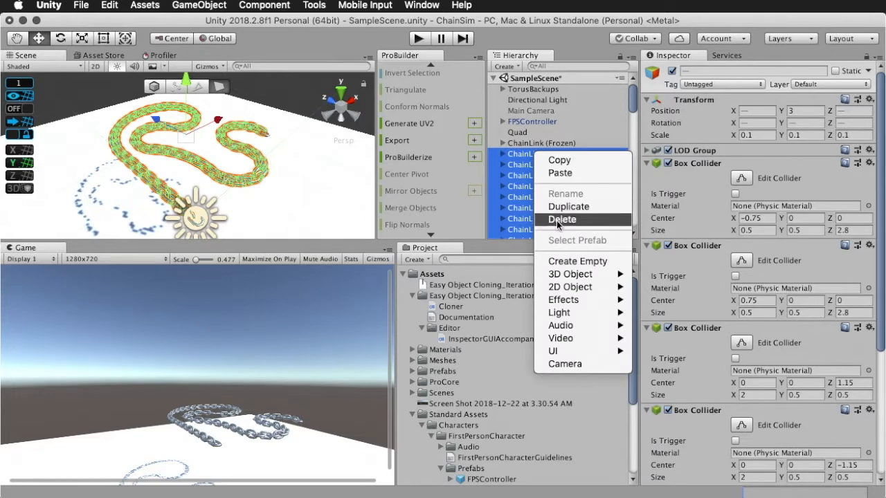
Delete all the existing chain links from the scene except ChainLink 2, including ChainLink (Frozen)
{"action": "left_click", "coordinate": [556, 219]}
{"action": "key", "text": "super+z"}
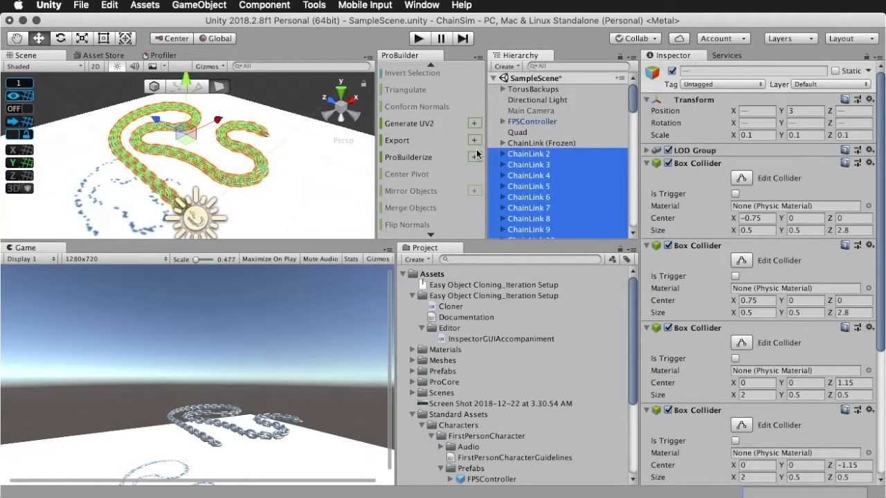
{"action": "left_click", "coordinate": [542, 156]}
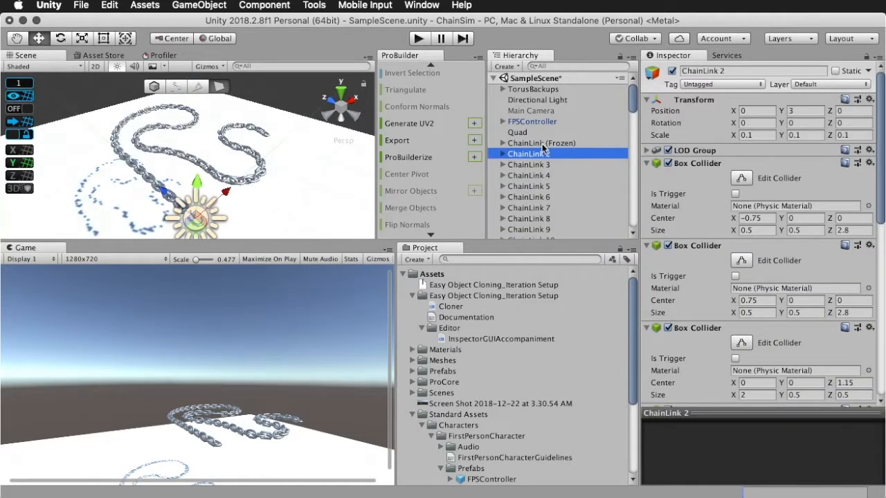
{"action": "left_click", "coordinate": [541, 144]}
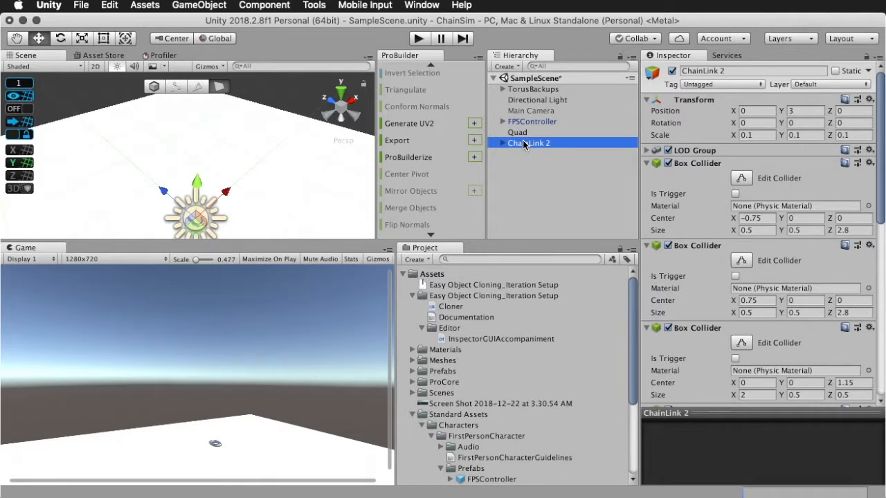
Generate a curved chain from ChainLink 2 with the Cloner script, using 25 iterations and a World Rotation Modifier Y of 5
{"action": "scroll", "coordinate": [784, 315], "scroll_direction": "down", "scroll_amount": 10}
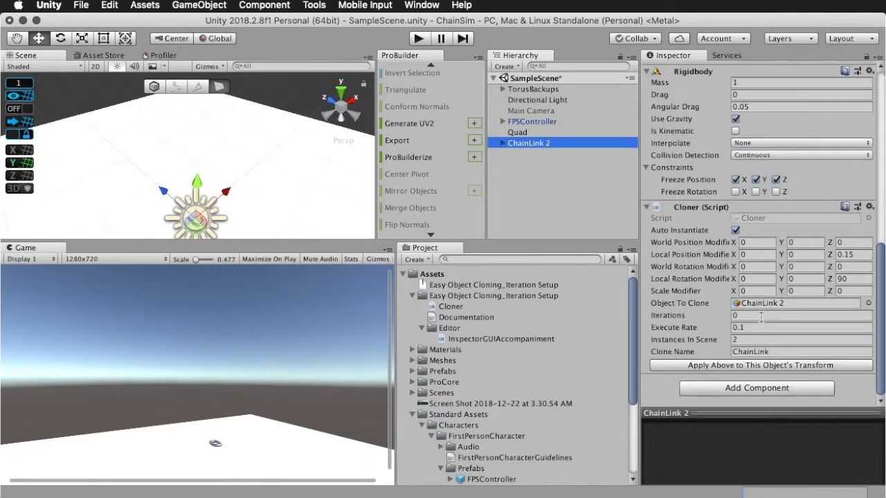
{"action": "left_click", "coordinate": [763, 316]}
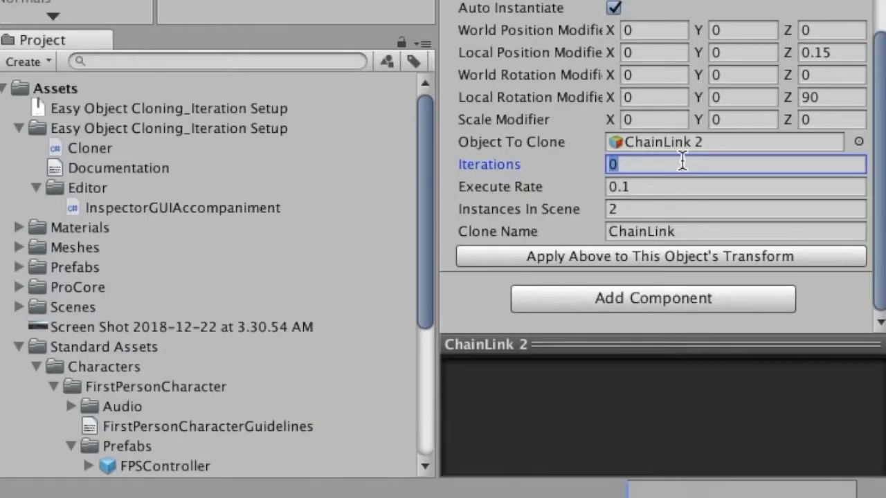
{"action": "type", "text": "25"}
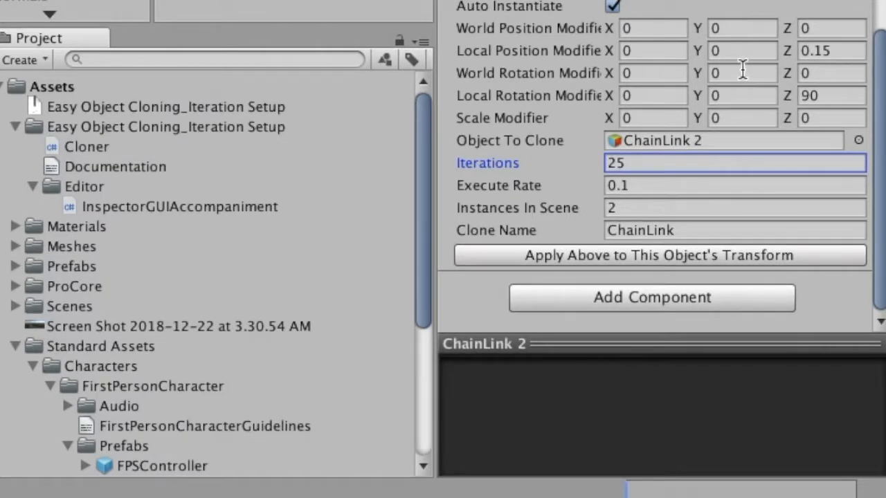
{"action": "left_click", "coordinate": [744, 72]}
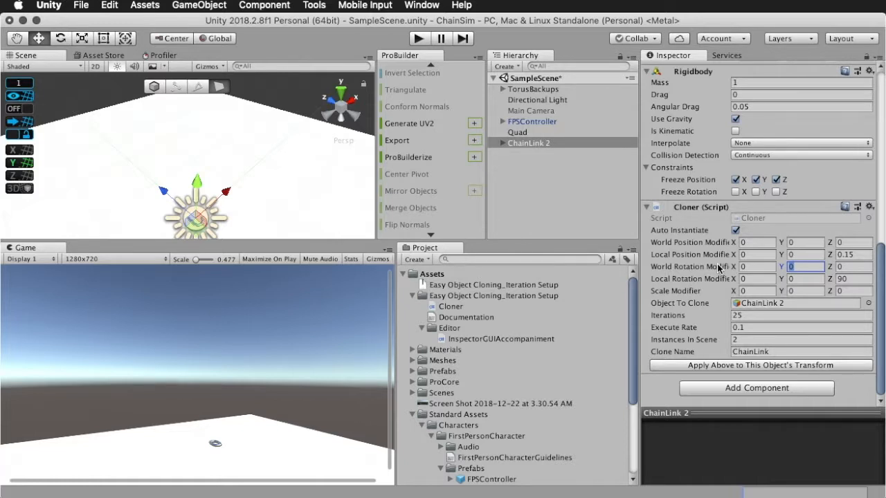
{"action": "left_click", "coordinate": [738, 365]}
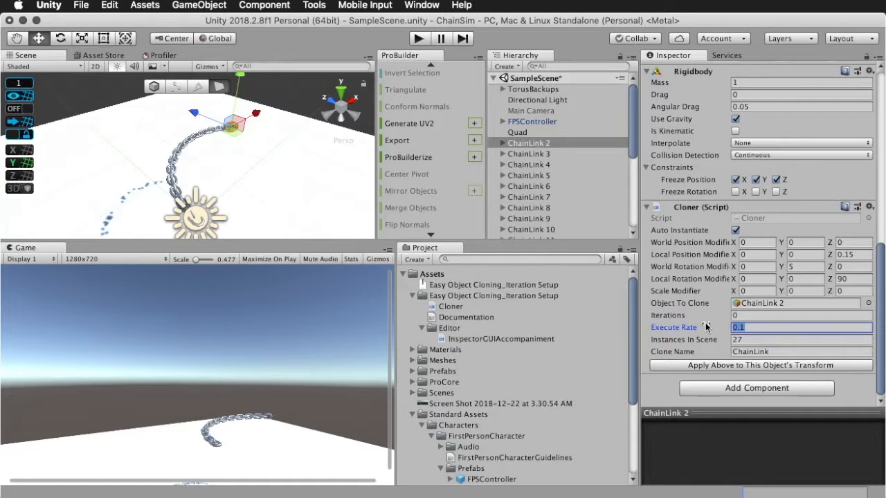
Examine the newly cloned chain in the Scene view from several angles and distances
{"action": "middle_click_drag", "start_coordinate": [216, 126], "coordinate": [127, 167]}
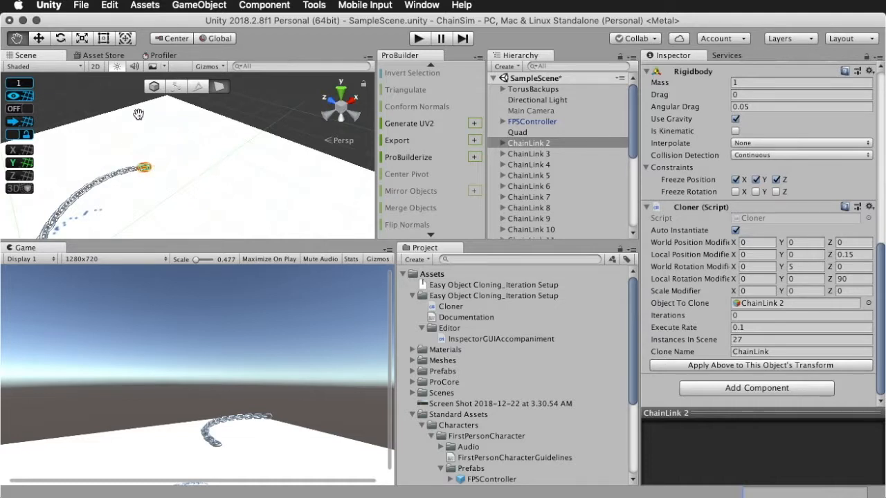
{"action": "left_click", "coordinate": [774, 326]}
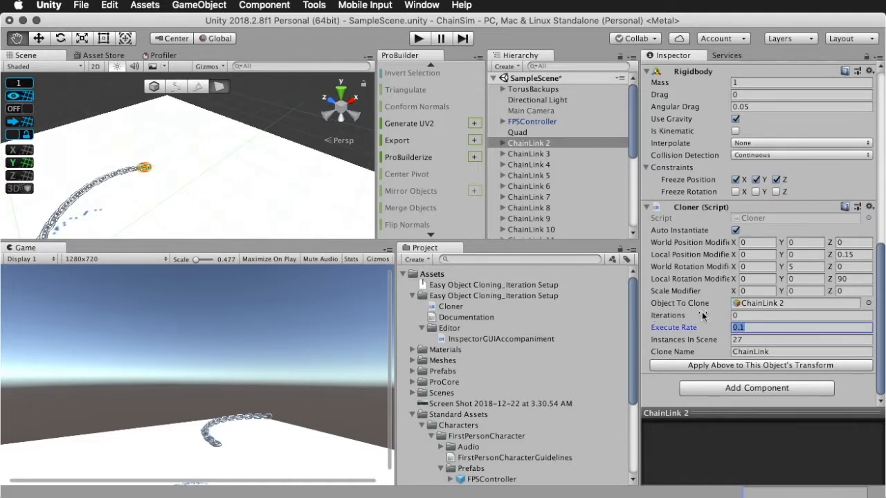
{"action": "left_click_drag", "start_coordinate": [139, 107], "coordinate": [181, 145], "text": "alt"}
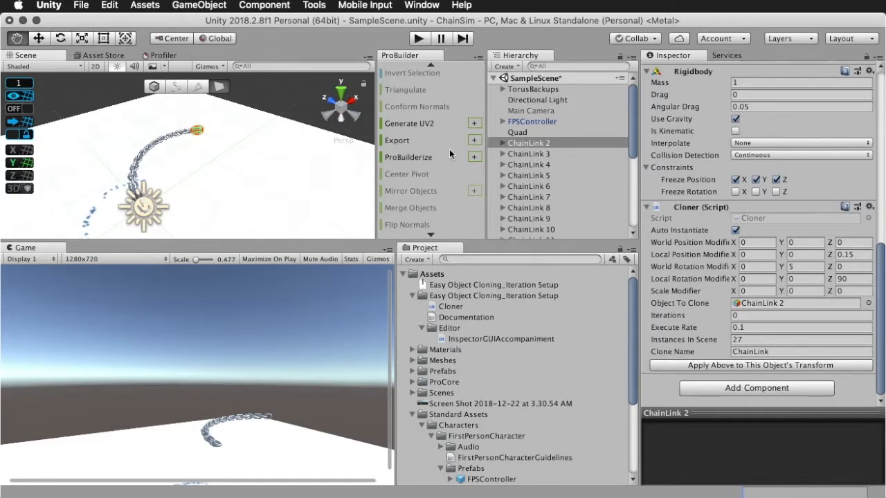
{"action": "scroll", "coordinate": [169, 141], "scroll_direction": "up", "scroll_amount": 5}
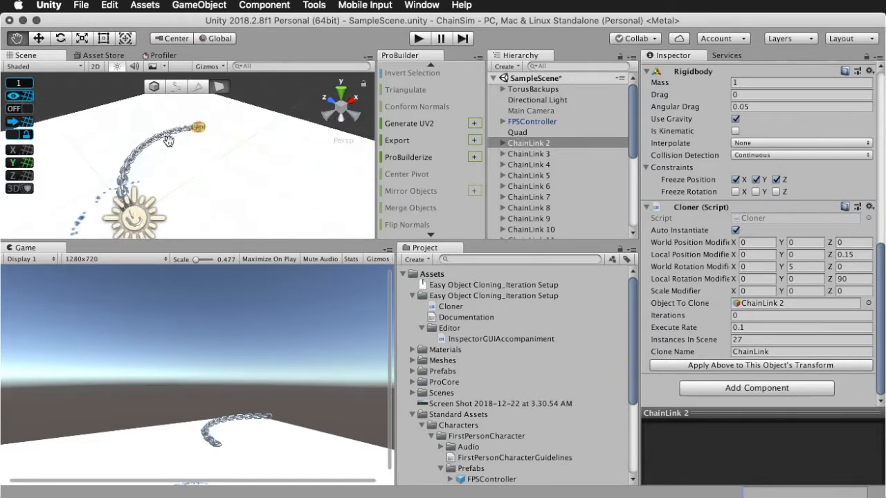
{"action": "scroll", "coordinate": [168, 141], "scroll_direction": "up", "scroll_amount": 5}
{"action": "scroll", "coordinate": [169, 141], "scroll_direction": "down", "scroll_amount": 3}
{"action": "left_click_drag", "start_coordinate": [180, 137], "coordinate": [202, 130]}
{"action": "scroll", "coordinate": [195, 141], "scroll_direction": "down", "scroll_amount": 5}
{"action": "left_click", "coordinate": [145, 5]}
{"action": "left_click", "coordinate": [103, 88]}
{"action": "right_click_drag", "start_coordinate": [86, 131], "coordinate": [150, 150]}
{"action": "left_click_drag", "start_coordinate": [150, 150], "coordinate": [171, 157]}
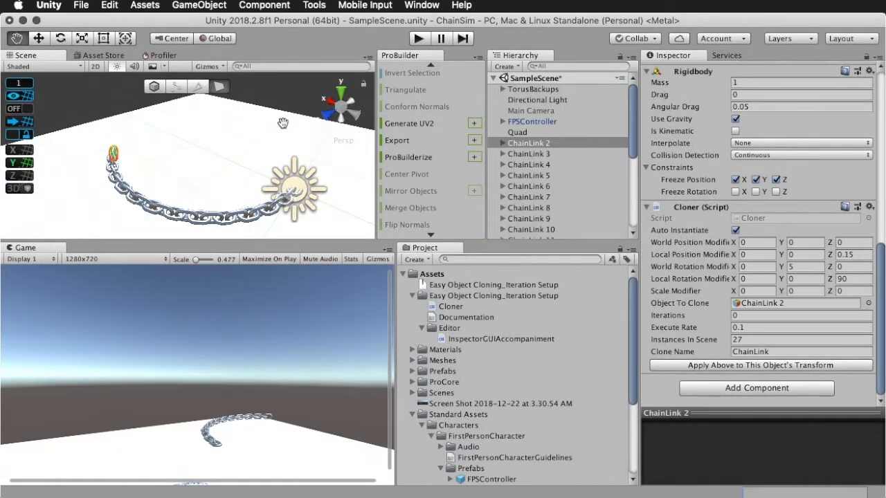
Open the Player project settings at the rendering options for PC, Mac & Linux Standalone
{"action": "left_click", "coordinate": [109, 5]}
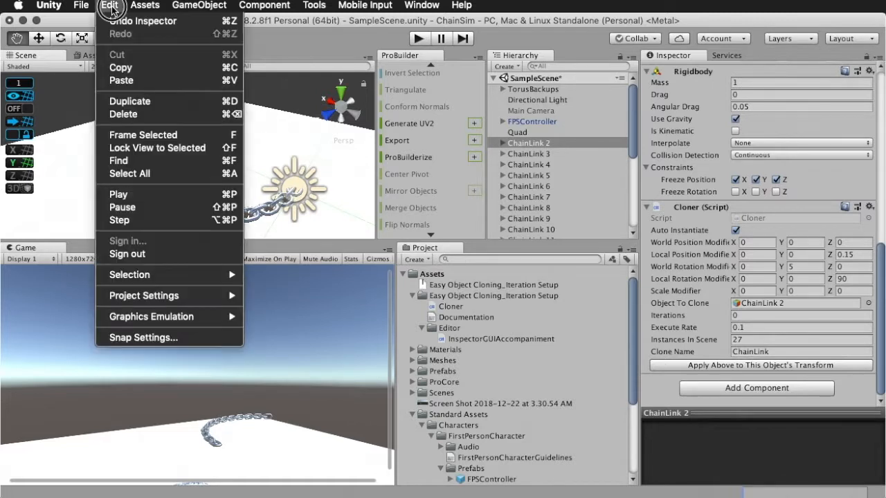
{"action": "mouse_move", "coordinate": [155, 295]}
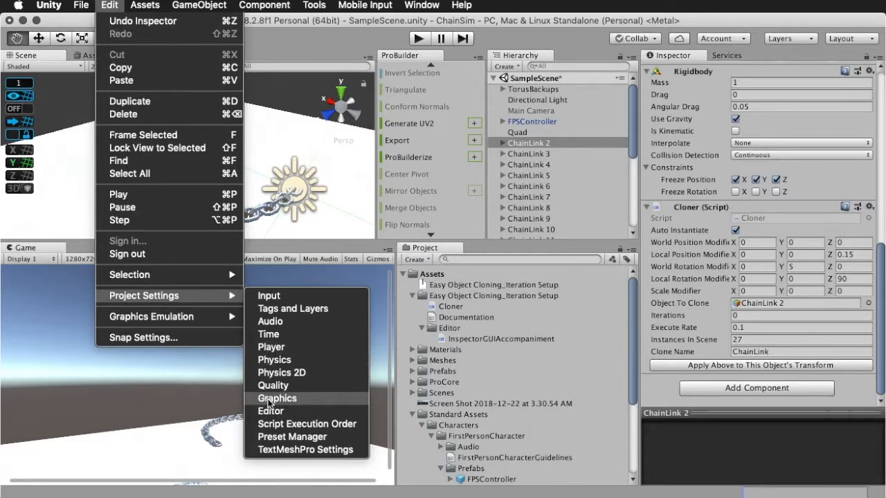
{"action": "left_click", "coordinate": [271, 347]}
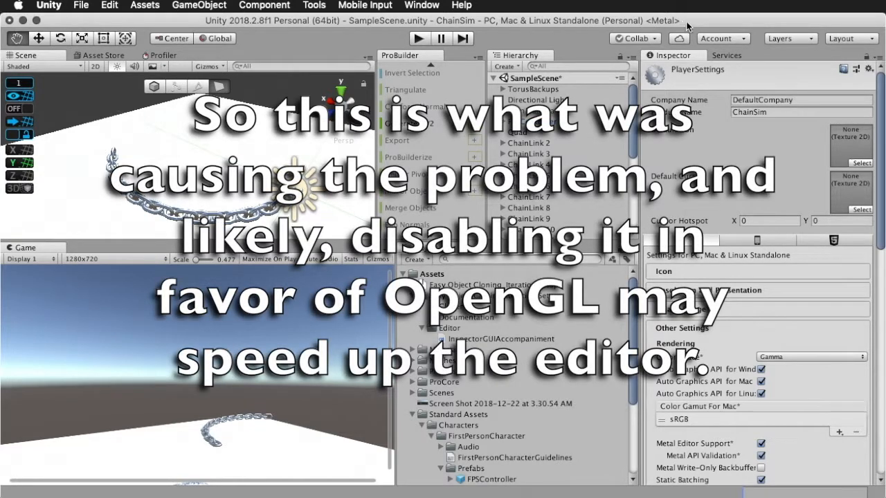
{"action": "scroll", "coordinate": [675, 276], "scroll_direction": "down", "scroll_amount": 4}
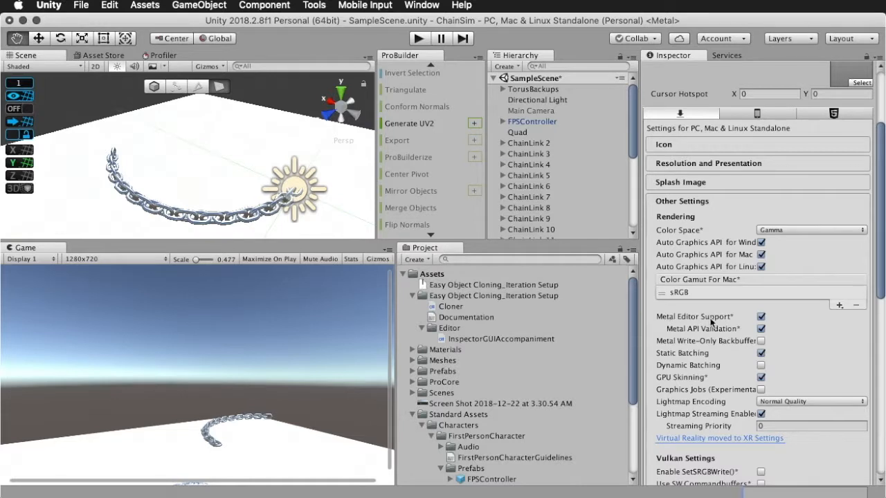
Turn off Metal Editor Support and apply the change of editor graphics device
{"action": "left_click", "coordinate": [761, 317]}
{"action": "left_click_drag", "start_coordinate": [691, 185], "coordinate": [512, 194]}
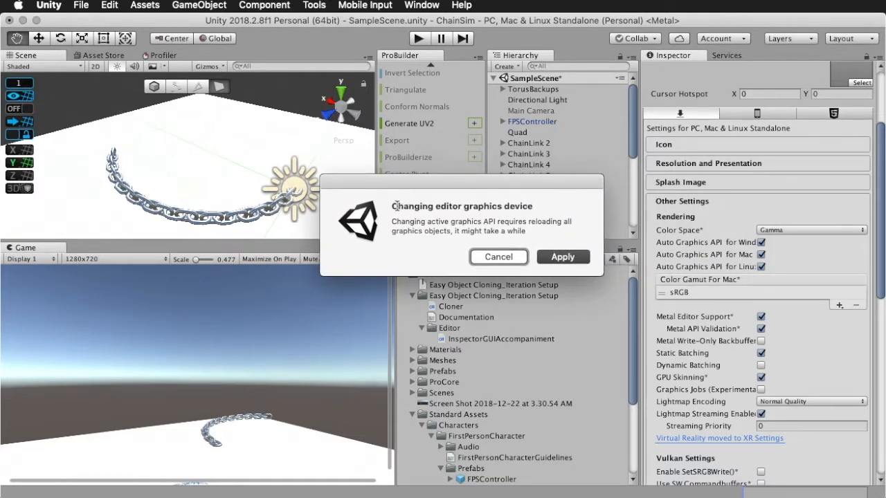
{"action": "left_click_drag", "start_coordinate": [392, 206], "coordinate": [559, 206]}
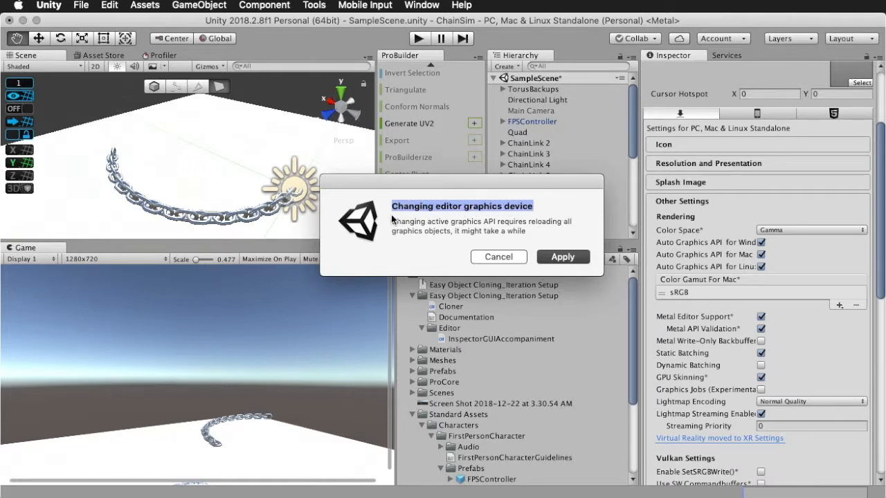
{"action": "left_click_drag", "start_coordinate": [427, 222], "coordinate": [582, 228]}
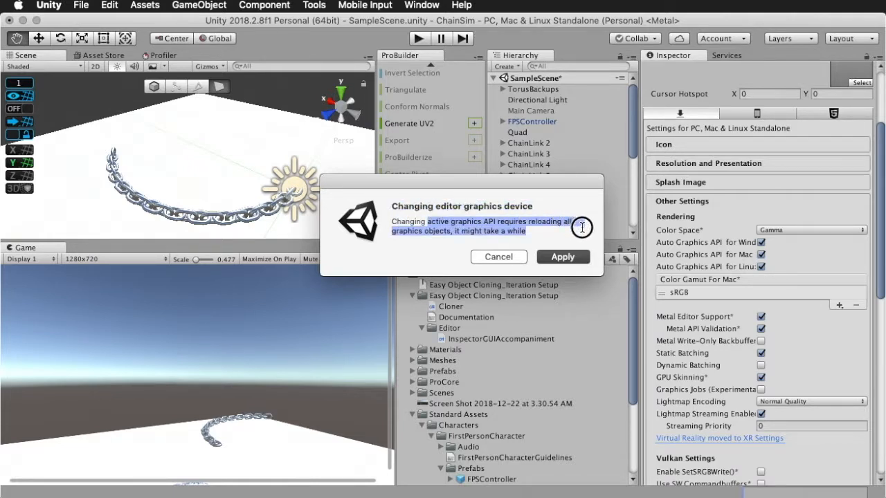
{"action": "left_click", "coordinate": [570, 229]}
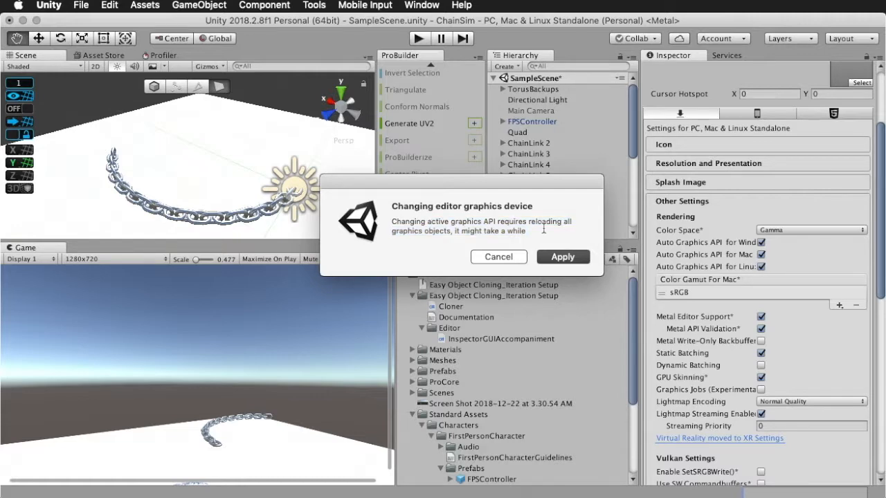
{"action": "left_click_drag", "start_coordinate": [544, 230], "coordinate": [443, 208]}
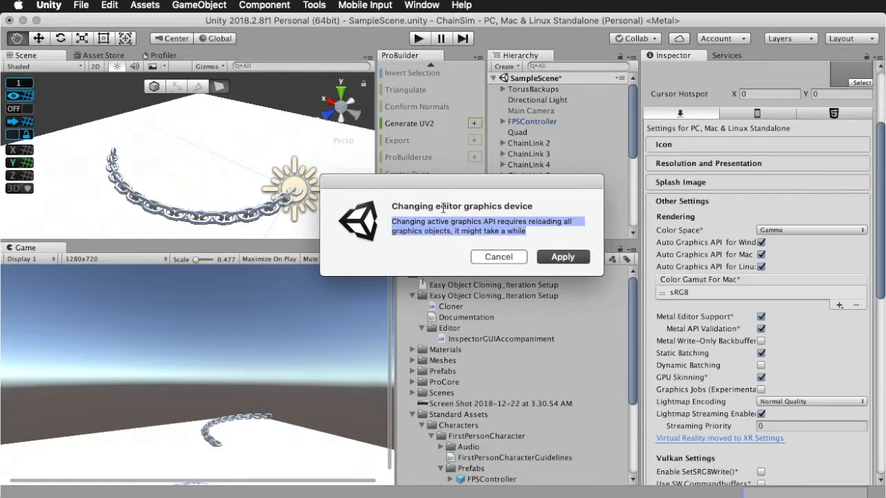
{"action": "left_click", "coordinate": [561, 258]}
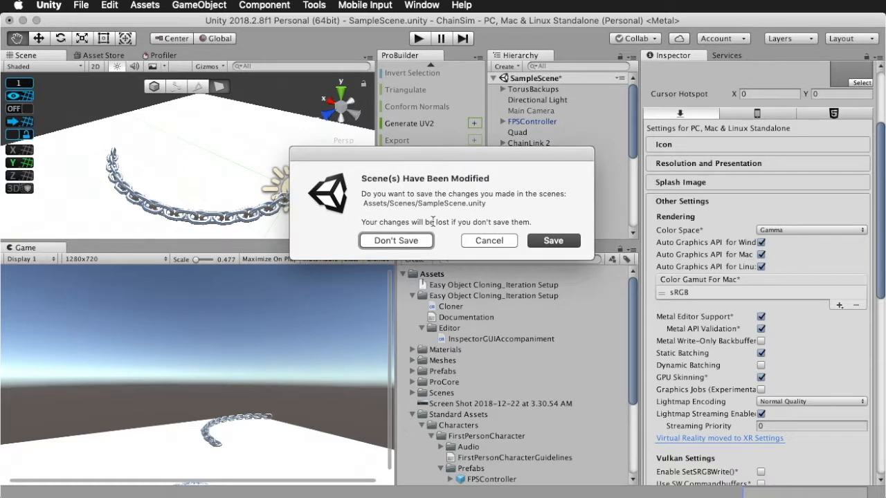
Save the modified SampleScene.unity as part of the graphics device change
{"action": "left_click_drag", "start_coordinate": [360, 177], "coordinate": [510, 197]}
{"action": "left_click", "coordinate": [504, 201]}
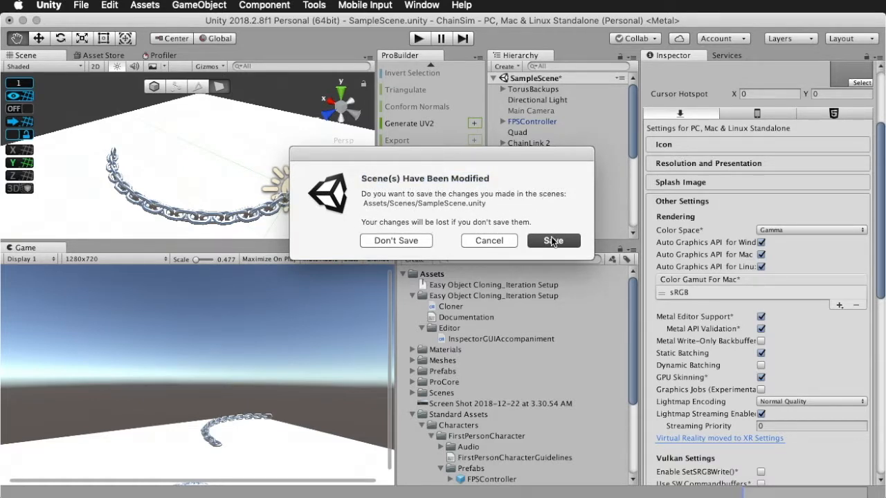
{"action": "left_click", "coordinate": [553, 241]}
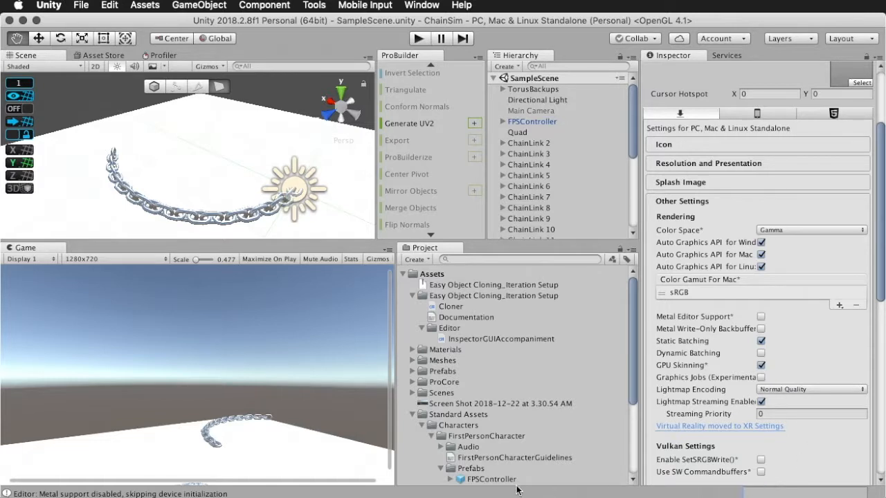
Check how the Scene view handles the chain with the editor running on OpenGL 4.1
{"action": "scroll", "coordinate": [555, 136], "scroll_direction": "down", "scroll_amount": 5}
{"action": "scroll", "coordinate": [556, 136], "scroll_direction": "up", "scroll_amount": 5}
{"action": "scroll", "coordinate": [204, 168], "scroll_direction": "down", "scroll_amount": 10}
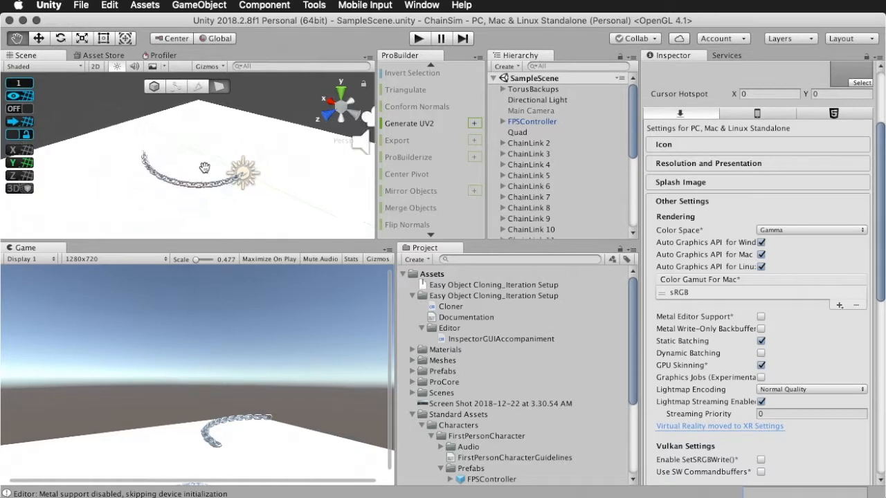
{"action": "scroll", "coordinate": [204, 168], "scroll_direction": "up", "scroll_amount": 14}
{"action": "scroll", "coordinate": [204, 168], "scroll_direction": "up", "scroll_amount": 6}
{"action": "scroll", "coordinate": [204, 168], "scroll_direction": "down", "scroll_amount": 10}
{"action": "left_click_drag", "start_coordinate": [234, 180], "coordinate": [291, 192]}
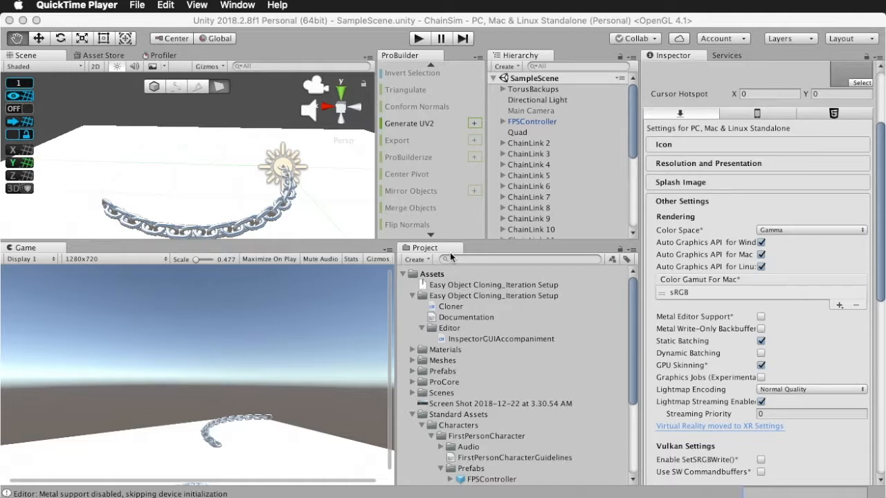
{"action": "left_click", "coordinate": [263, 21]}
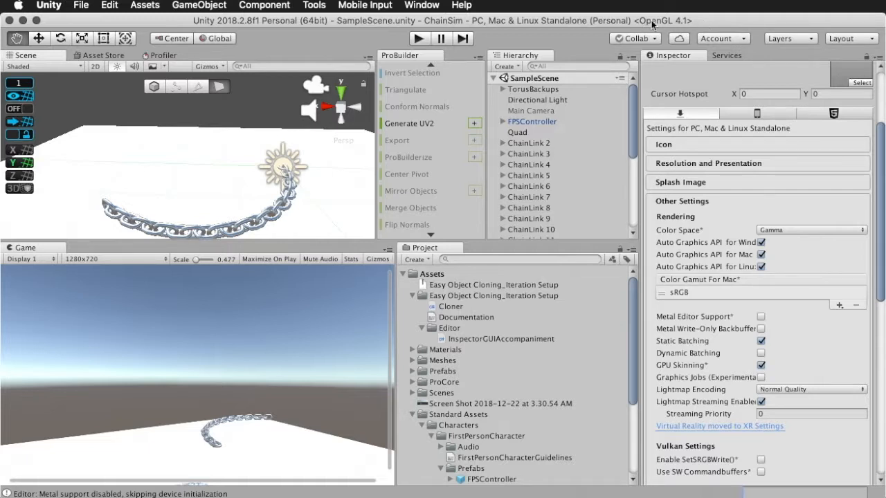
{"action": "scroll", "coordinate": [161, 170], "scroll_direction": "down", "scroll_amount": 5}
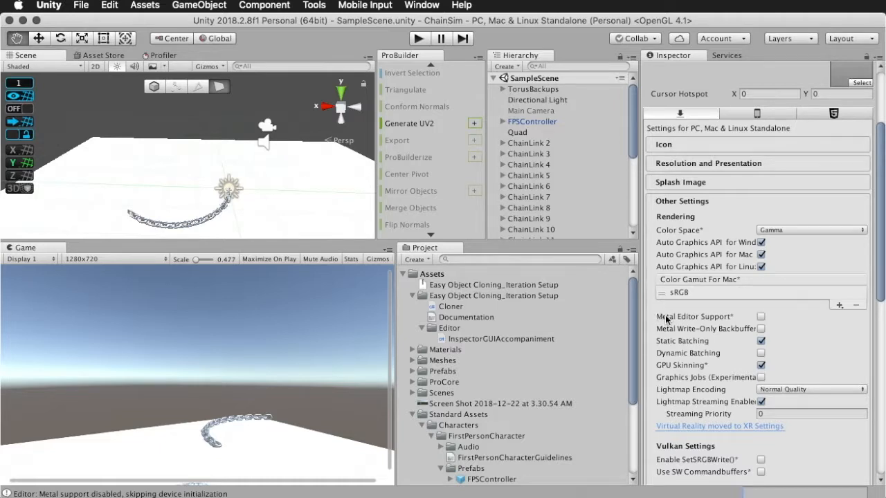
Select ChainLink 27 and briefly play-test the scene with the chain
{"action": "left_click", "coordinate": [231, 205]}
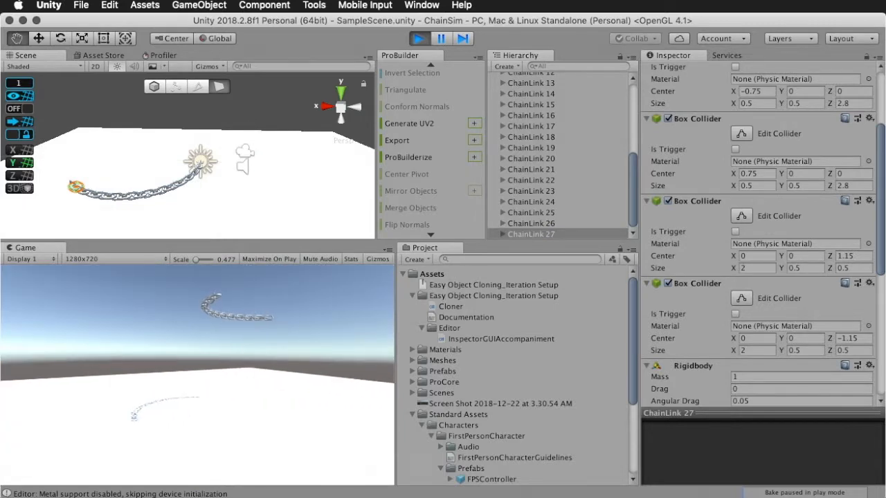
{"action": "key", "text": "super+p"}
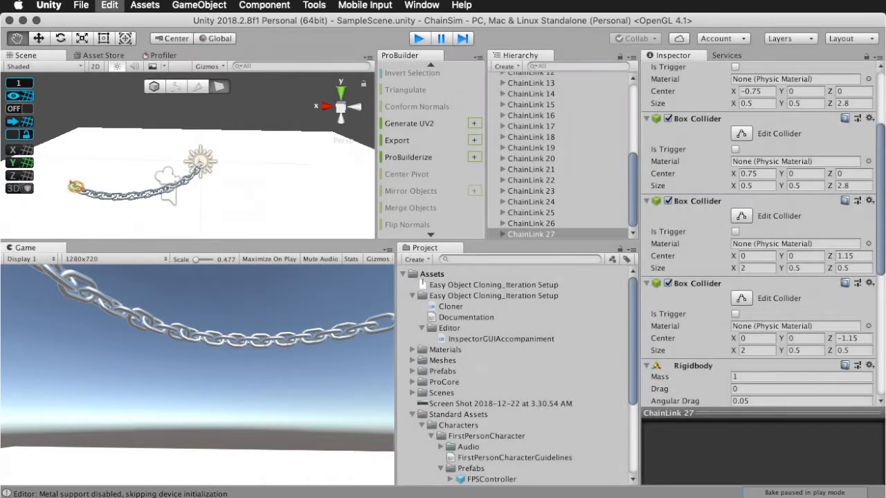
Clear the Freeze Position X, Y and Z constraints on ChainLink 3 through ChainLink 27
{"action": "scroll", "coordinate": [567, 208], "scroll_direction": "up", "scroll_amount": 5}
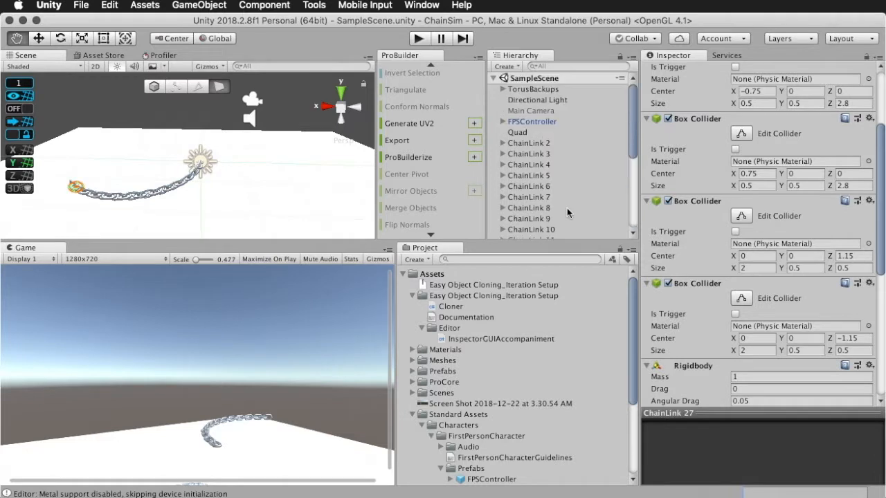
{"action": "left_click", "coordinate": [547, 157], "text": "shift"}
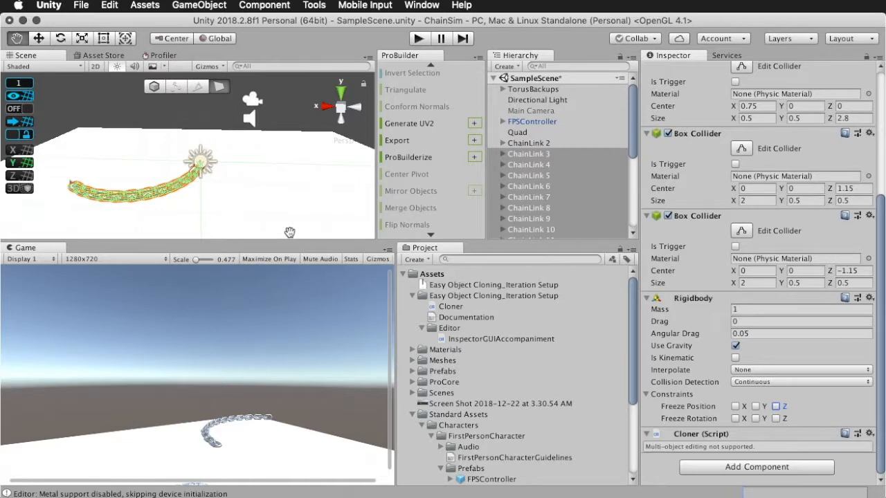
Play the scene and walk the first-person controller up to the hanging chain
{"action": "key", "text": "super+p"}
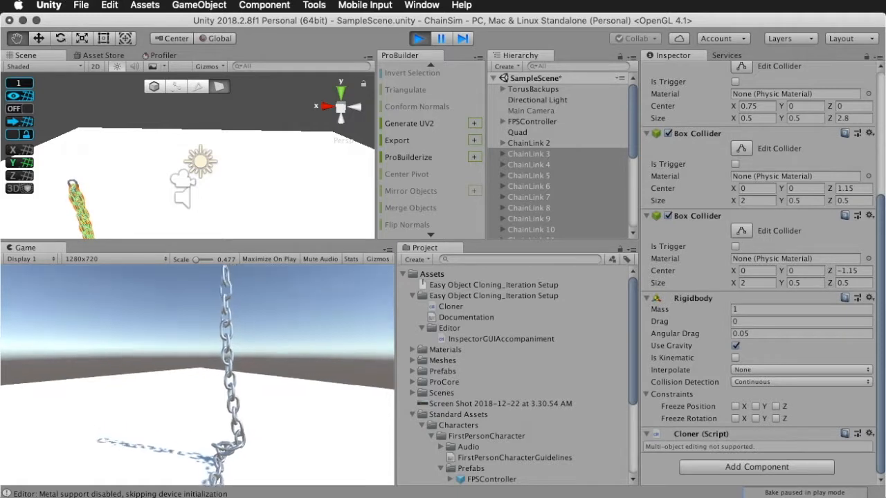
{"action": "key", "text": "w"}
{"action": "key", "text": "w"}
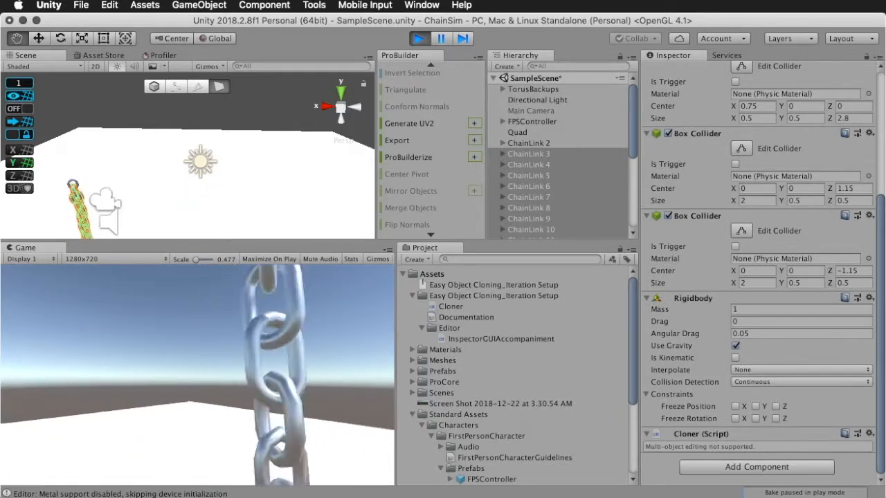
Walk the first-person controller back from the hanging chain to view its whole length, and stop play mode
{"action": "key", "text": "s"}
{"action": "key", "text": "d"}
{"action": "key", "text": "s"}
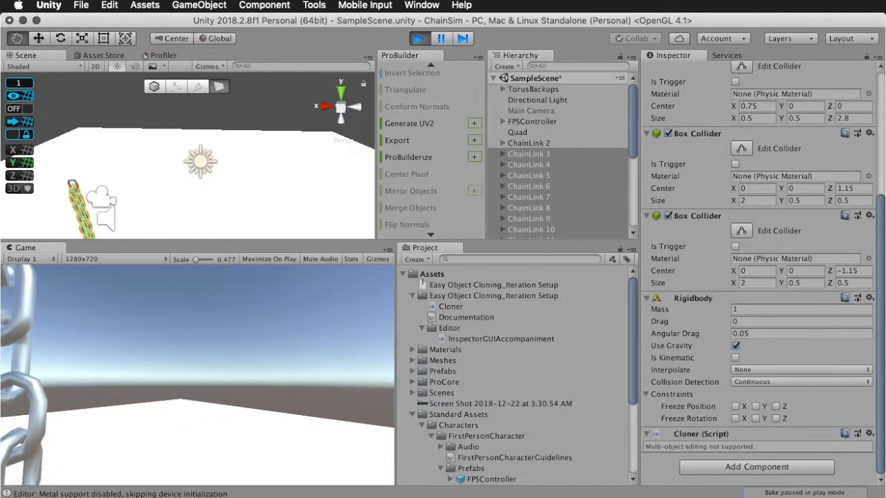
{"action": "key", "text": "s"}
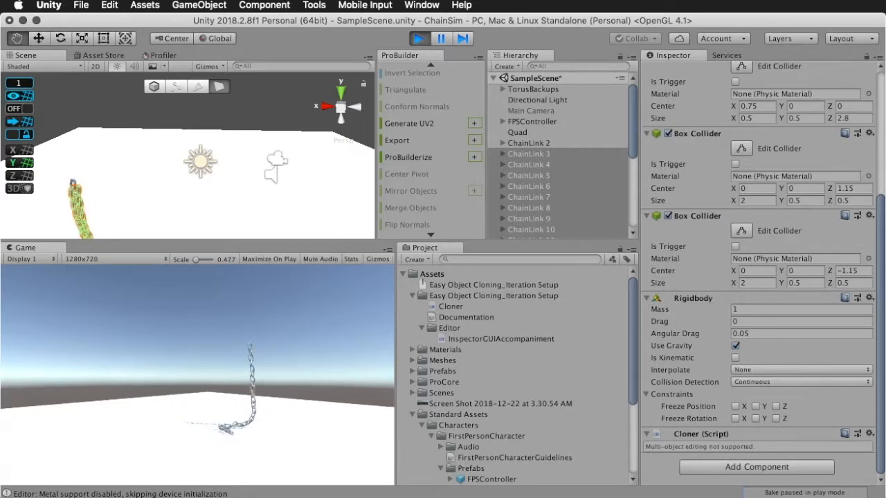
{"action": "key", "text": "super+p"}
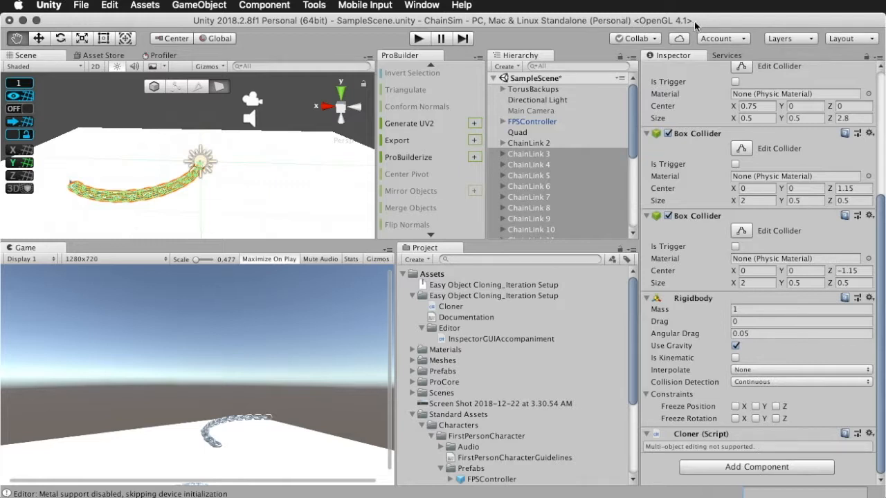
{"action": "scroll", "coordinate": [187, 351], "scroll_direction": "down", "scroll_amount": 1}
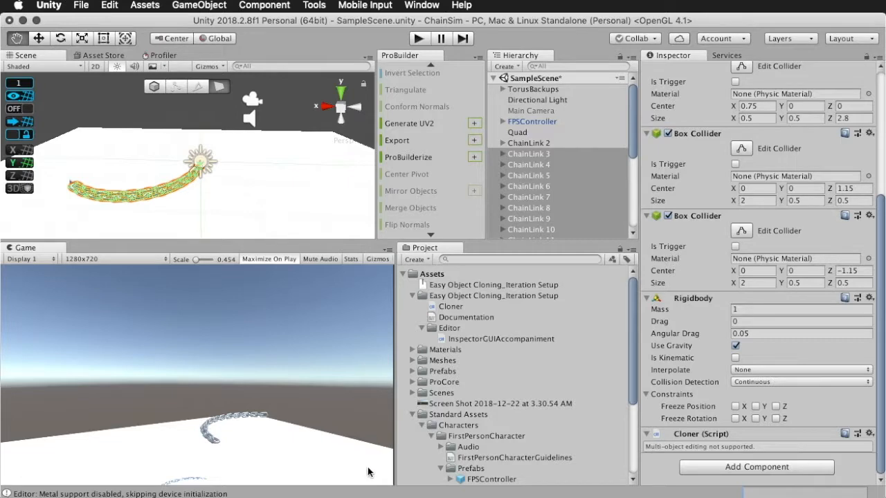
{"action": "scroll", "coordinate": [131, 175], "scroll_direction": "down", "scroll_amount": 5}
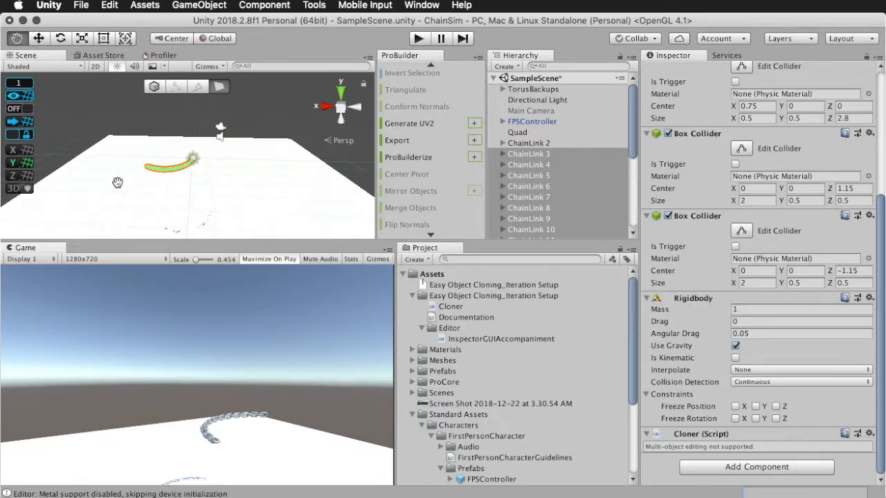
{"action": "scroll", "coordinate": [131, 174], "scroll_direction": "up", "scroll_amount": 10}
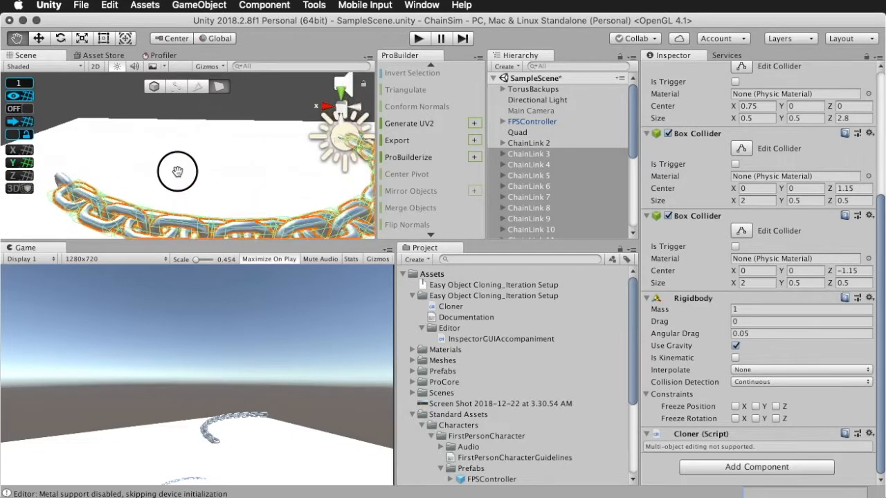
{"action": "left_click_drag", "start_coordinate": [161, 162], "coordinate": [136, 174]}
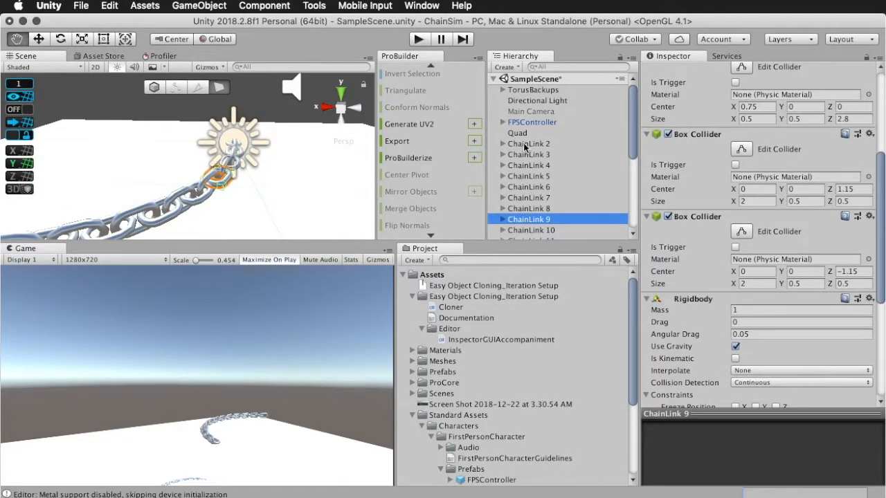
{"action": "scroll", "coordinate": [220, 159], "scroll_direction": "down", "scroll_amount": 10}
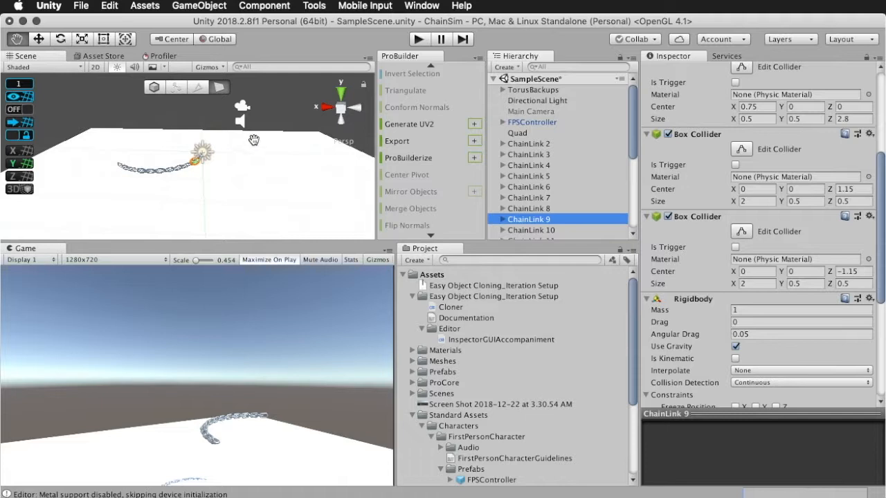
Start a new ProBuilder cube with the Shape Tool
{"action": "left_click", "coordinate": [221, 88]}
{"action": "scroll", "coordinate": [424, 91], "scroll_direction": "up", "scroll_amount": 5}
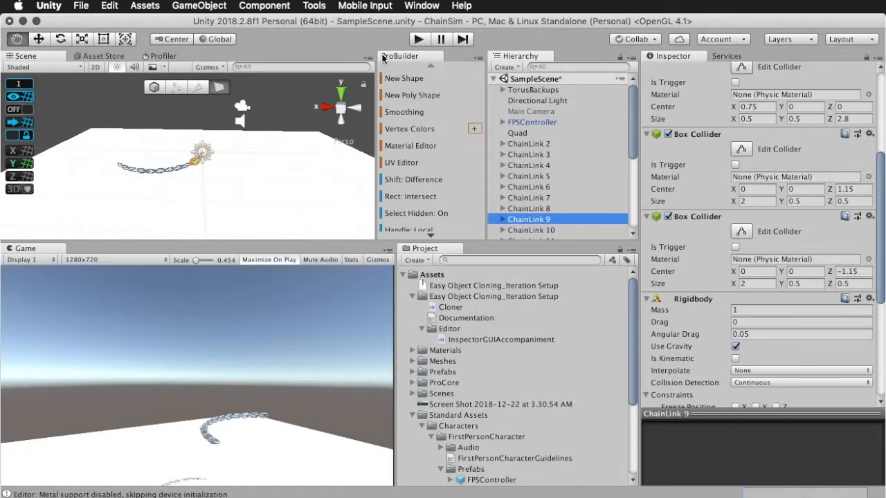
{"action": "left_click", "coordinate": [401, 79]}
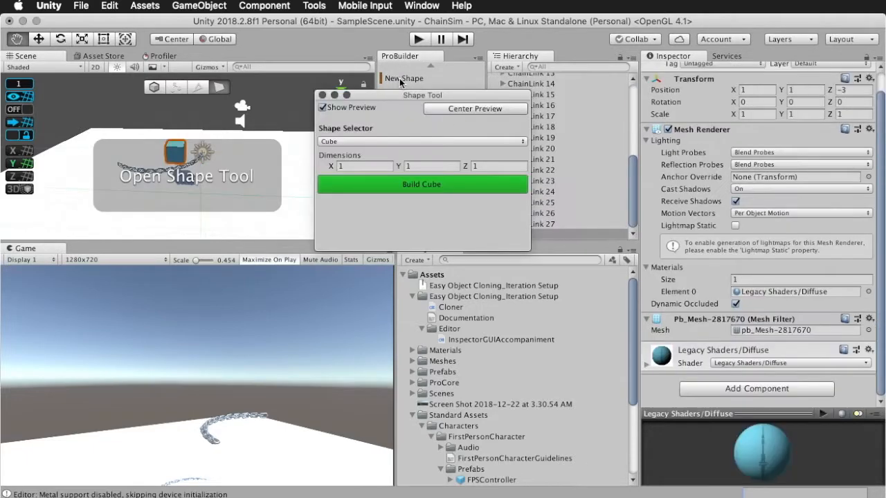
{"action": "left_click_drag", "start_coordinate": [394, 97], "coordinate": [434, 132]}
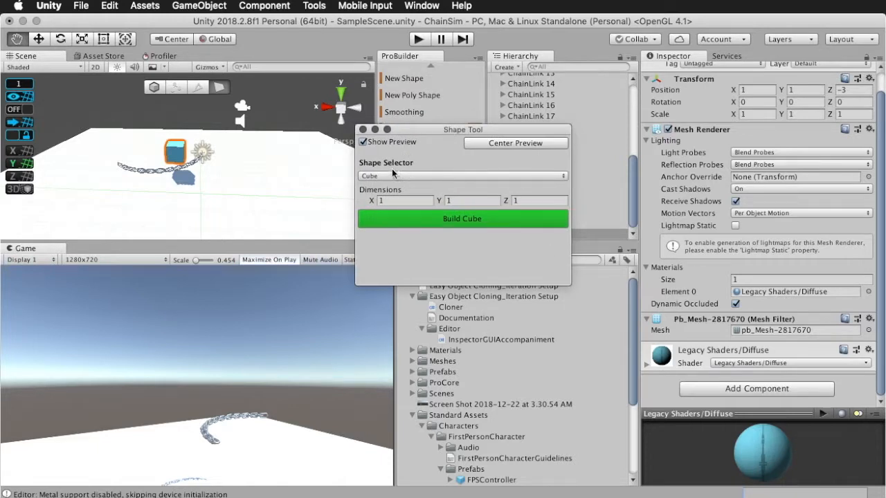
{"action": "left_click", "coordinate": [413, 200]}
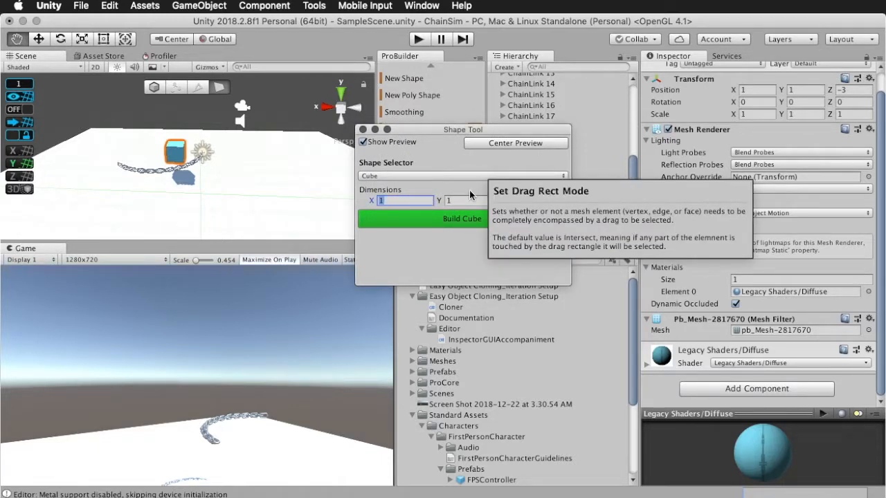
In a top-down view, move the cube preview along Z to about 0.37, beside the chain
{"action": "right_click_drag", "start_coordinate": [266, 149], "coordinate": [144, 137]}
{"action": "left_click", "coordinate": [340, 93]}
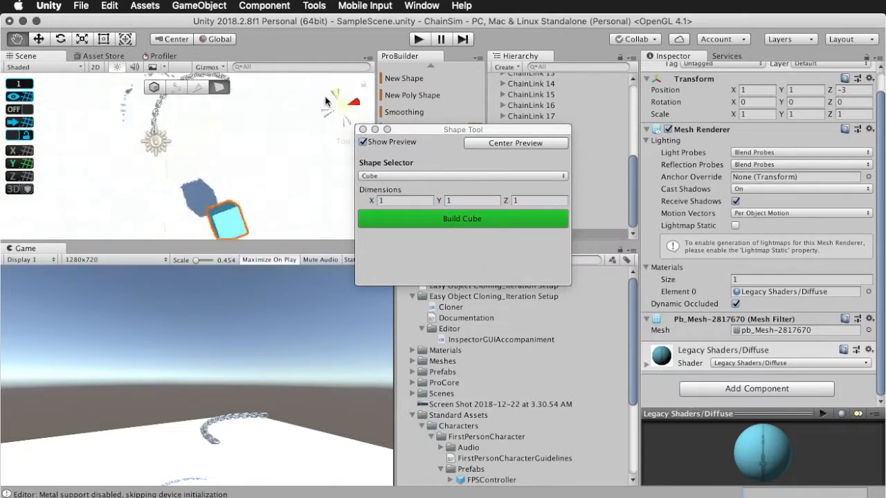
{"action": "scroll", "coordinate": [235, 144], "scroll_direction": "down", "scroll_amount": 5}
{"action": "left_click_drag", "start_coordinate": [205, 162], "coordinate": [202, 138]}
{"action": "key", "text": "w"}
{"action": "middle_click_drag", "start_coordinate": [202, 135], "coordinate": [202, 81]}
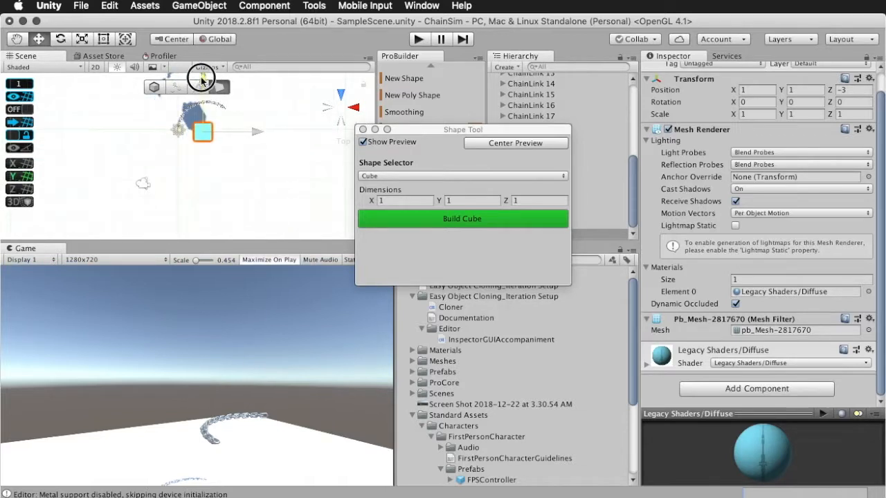
{"action": "scroll", "coordinate": [187, 105], "scroll_direction": "up", "scroll_amount": 8}
{"action": "left_click", "coordinate": [15, 39]}
{"action": "mouse_move", "coordinate": [161, 149]}
{"action": "left_mouse_down"}
{"action": "mouse_move", "coordinate": [135, 200]}
{"action": "mouse_move", "coordinate": [157, 199]}
{"action": "mouse_move", "coordinate": [145, 224]}
{"action": "mouse_move", "coordinate": [163, 170]}
{"action": "mouse_move", "coordinate": [159, 143]}
{"action": "mouse_move", "coordinate": [153, 152]}
{"action": "left_mouse_up"}
{"action": "scroll", "coordinate": [162, 171], "scroll_direction": "down", "scroll_amount": 2}
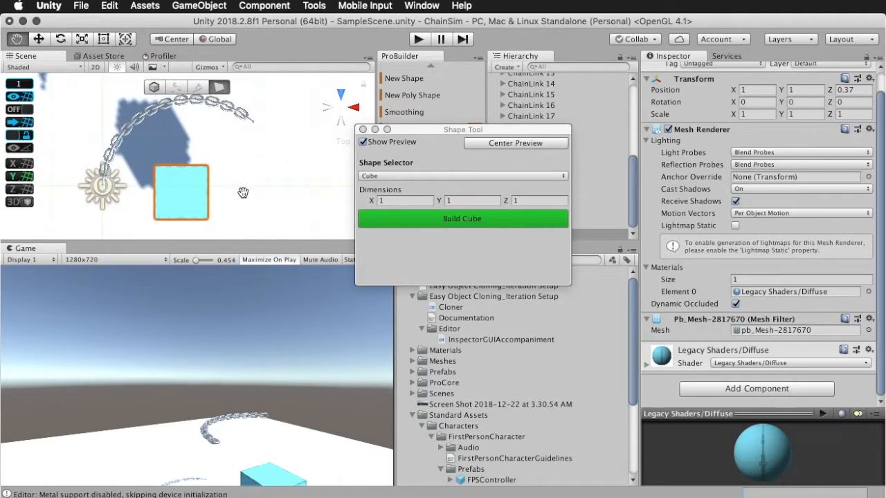
Set the new cube's dimensions to X 0.5, Y 0.01 and Z 0.5
{"action": "left_click", "coordinate": [415, 200]}
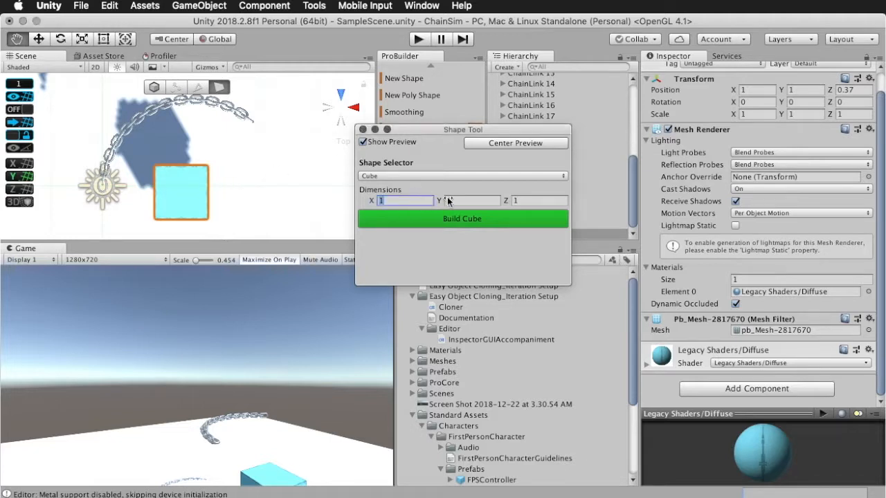
{"action": "type", "text": "0."}
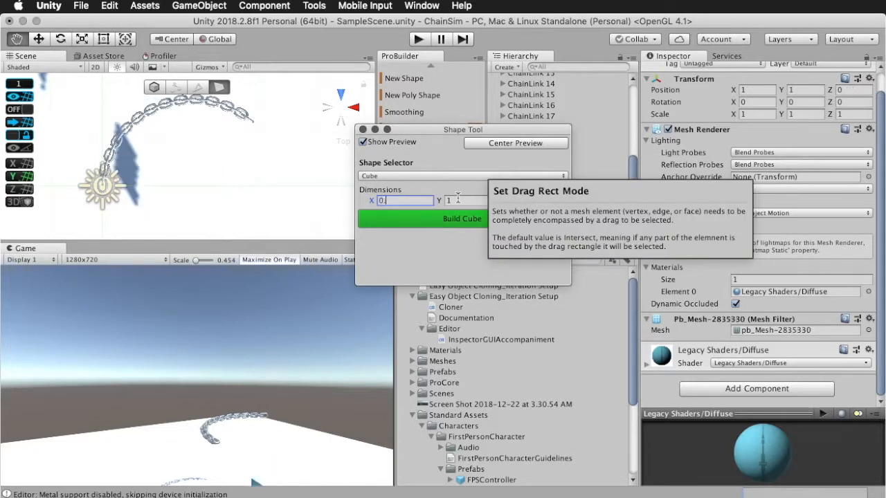
{"action": "type", "text": "5"}
{"action": "key", "text": "Tab"}
{"action": "type", "text": "0.01"}
{"action": "left_click", "coordinate": [528, 200]}
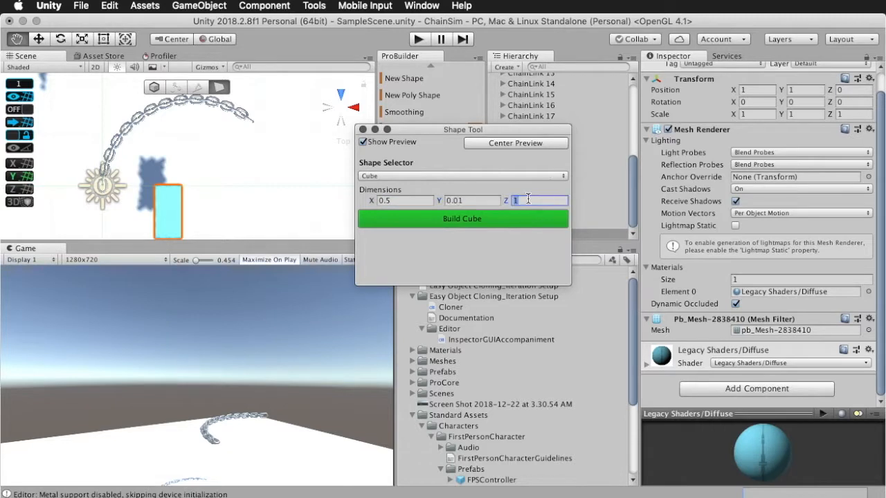
{"action": "type", "text": "0.5"}
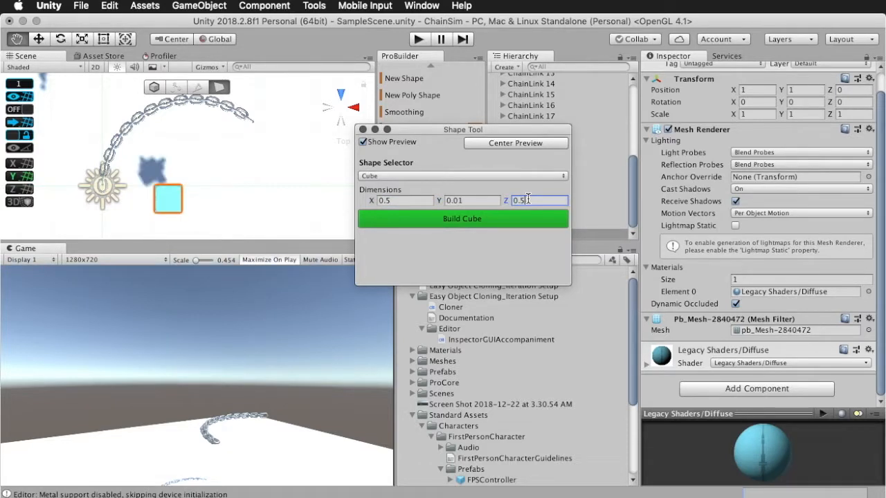
Set the cube's X and Z dimensions to 0.6 and its Y dimension to 3 for a square pillar
{"action": "left_click", "coordinate": [420, 199]}
{"action": "type", "text": "0.6"}
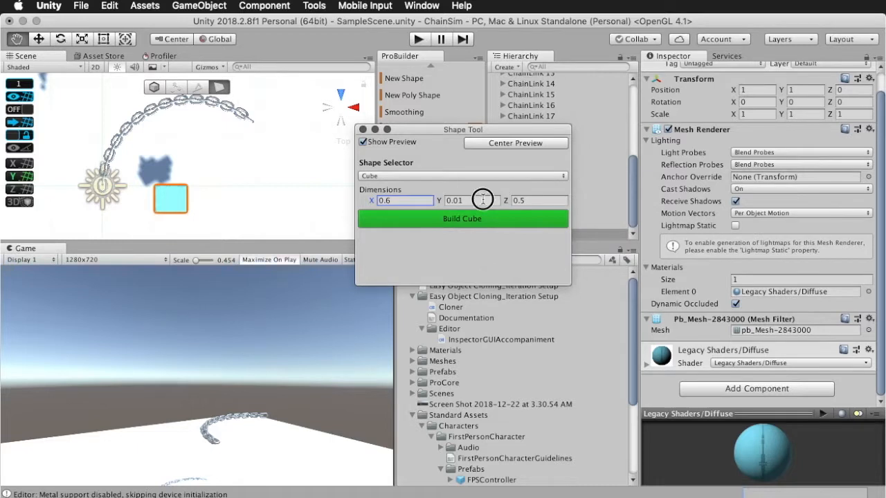
{"action": "left_click", "coordinate": [522, 200]}
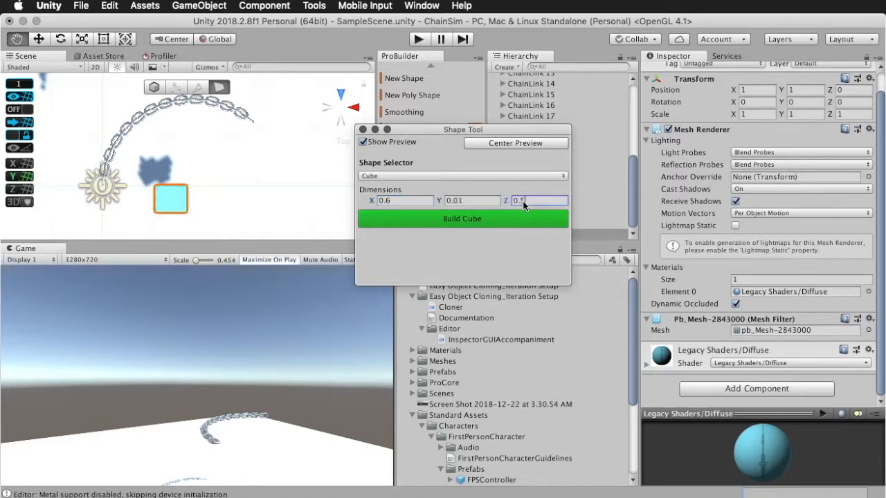
{"action": "type", "text": "0.6"}
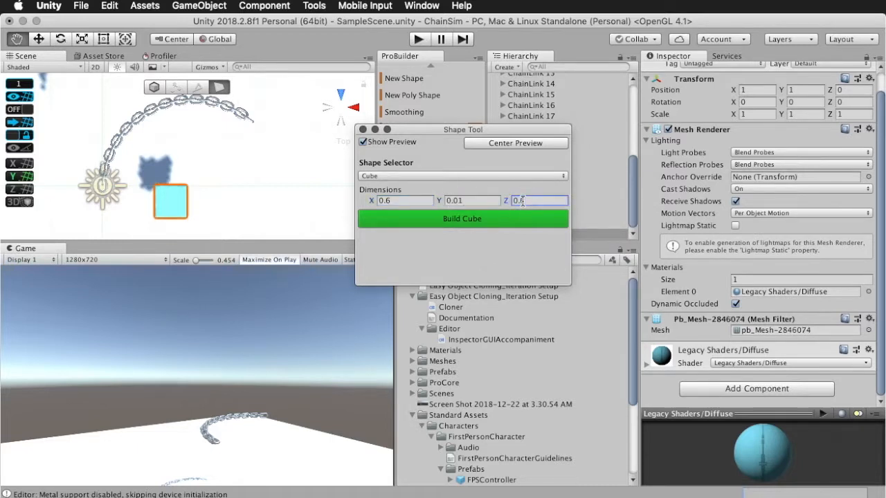
{"action": "left_click", "coordinate": [455, 200]}
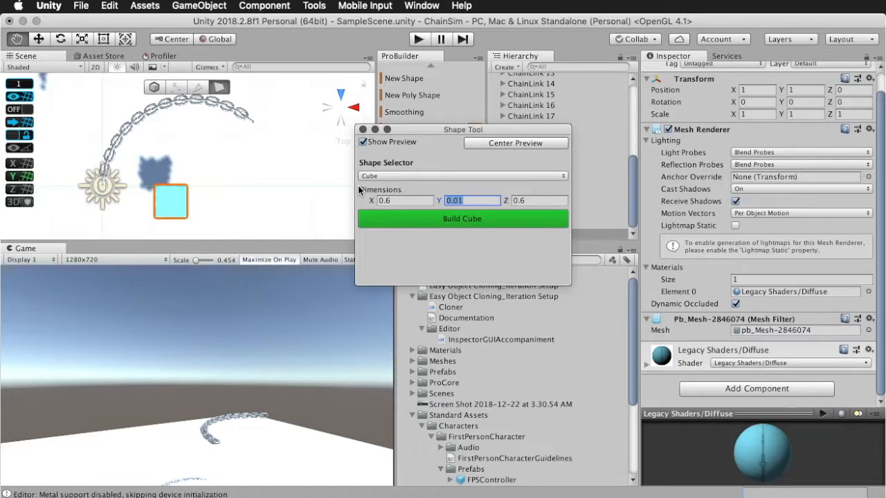
{"action": "type", "text": "3"}
{"action": "left_click_drag", "start_coordinate": [188, 177], "coordinate": [232, 166], "text": "alt"}
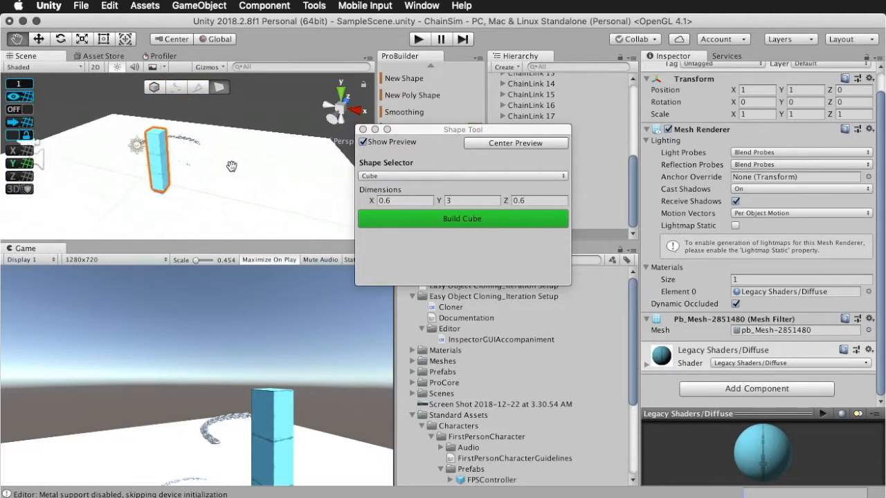
Set the pillar's Y dimension to 5 and build the cube
{"action": "left_click", "coordinate": [376, 200]}
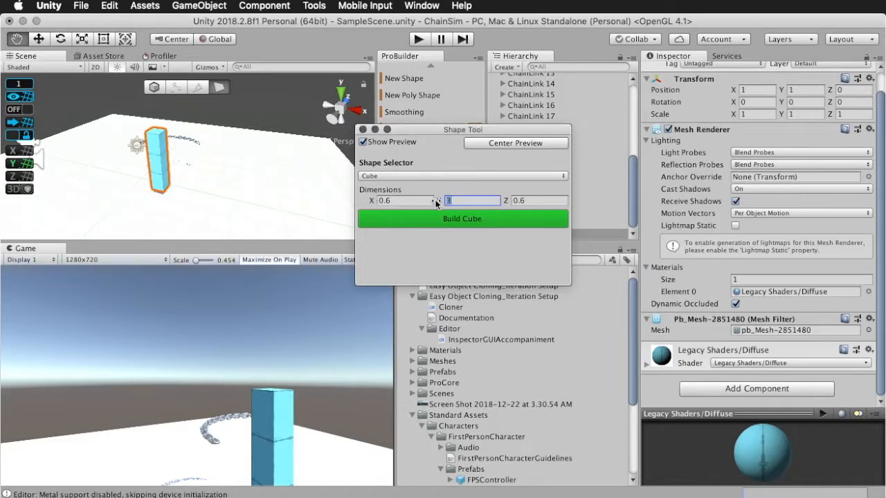
{"action": "type", "text": "5"}
{"action": "left_click", "coordinate": [208, 137], "text": "alt"}
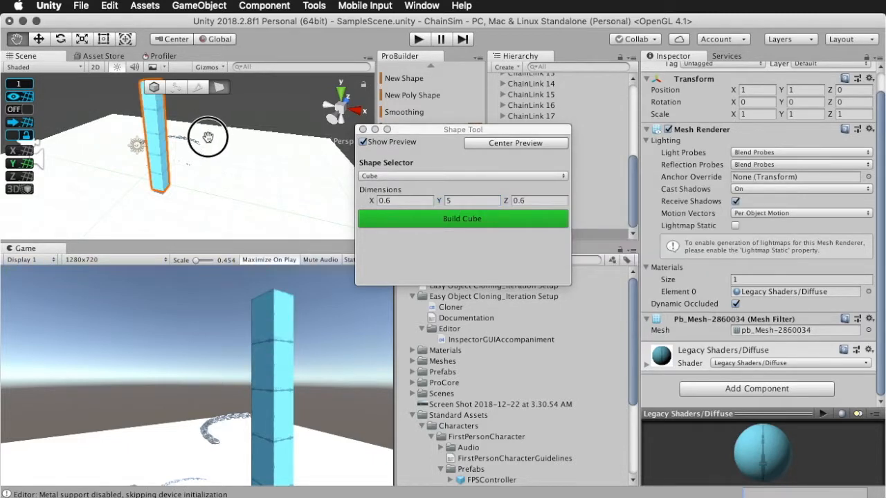
{"action": "left_click_drag", "start_coordinate": [208, 137], "coordinate": [182, 148], "text": "alt"}
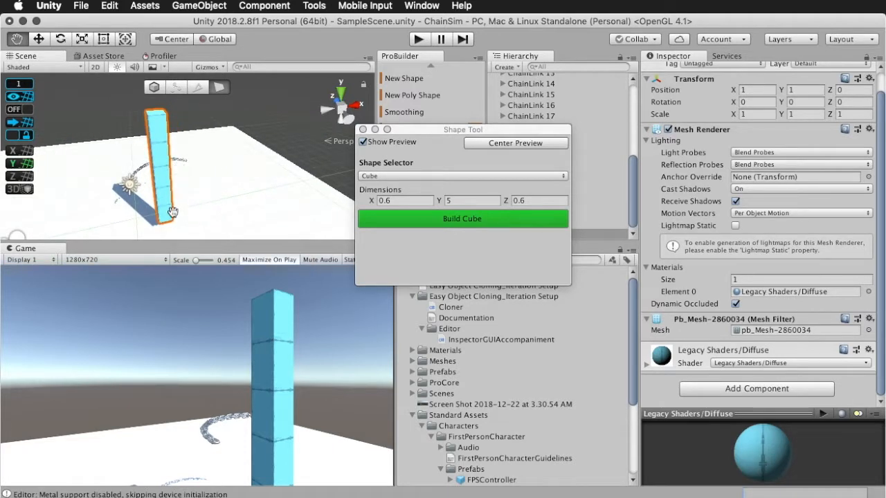
{"action": "left_click", "coordinate": [443, 222]}
Delete the bottom face of the pillar and return the view to its upper end
{"action": "left_click_drag", "start_coordinate": [206, 167], "coordinate": [164, 231], "text": "alt"}
{"action": "left_click_drag", "start_coordinate": [175, 163], "coordinate": [164, 189], "text": "alt"}
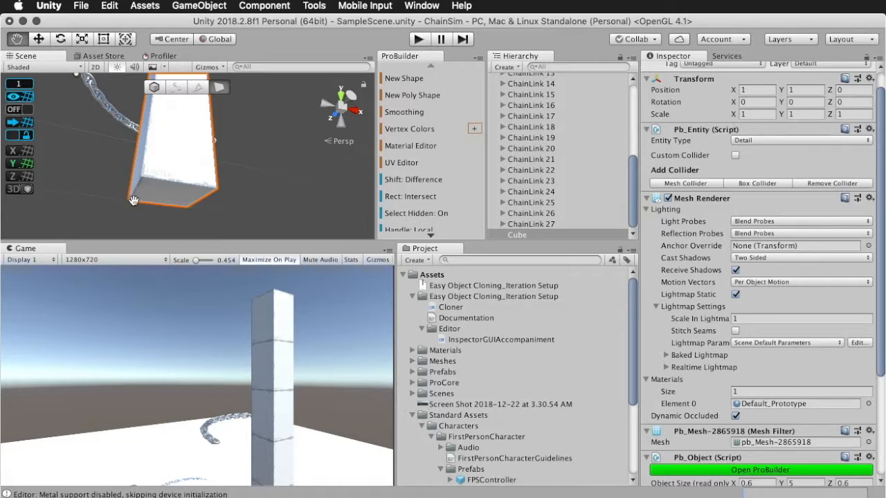
{"action": "left_click", "coordinate": [39, 40]}
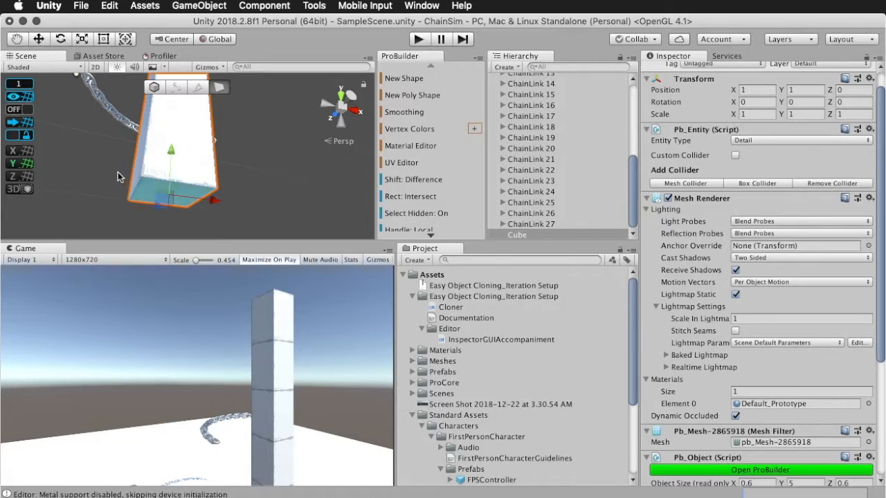
{"action": "left_click", "coordinate": [166, 186]}
{"action": "key", "text": "BackSpace"}
{"action": "left_click_drag", "start_coordinate": [162, 136], "coordinate": [198, 160], "text": "alt"}
{"action": "key", "text": "f"}
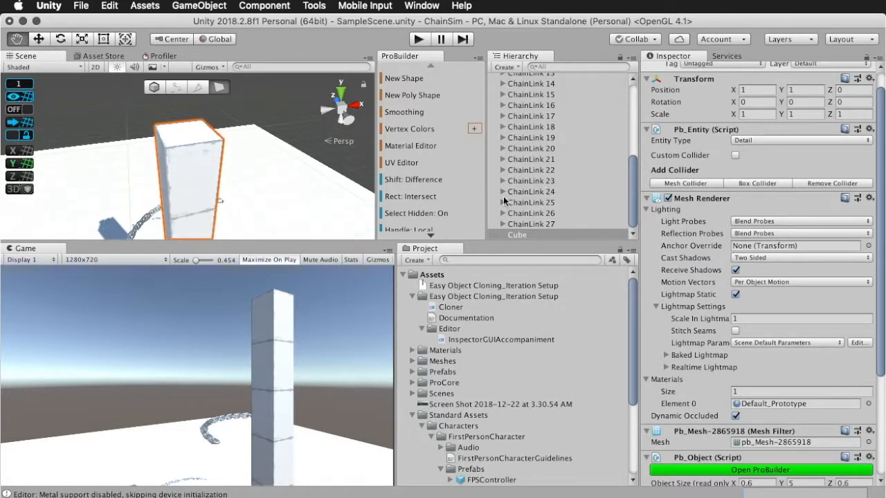
Start a new shape with the Shape Tool and choose Cylinder, with its preview visible beside the pillar
{"action": "left_click", "coordinate": [403, 79]}
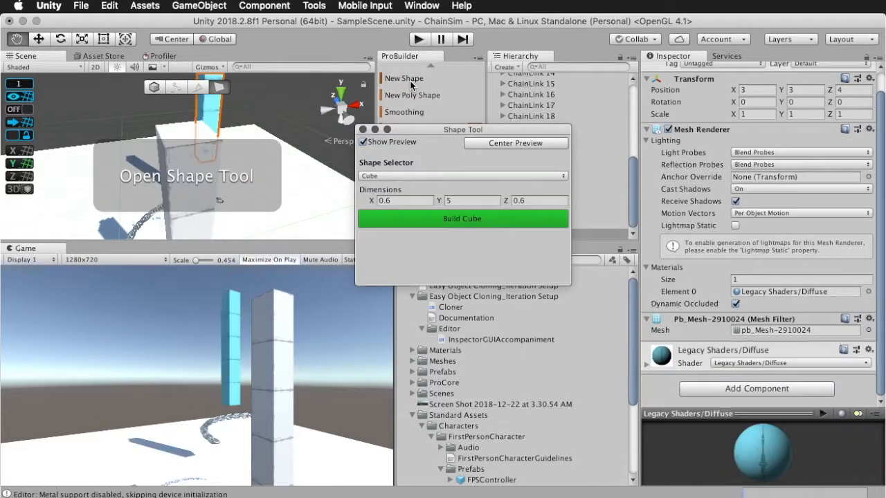
{"action": "left_click", "coordinate": [458, 152]}
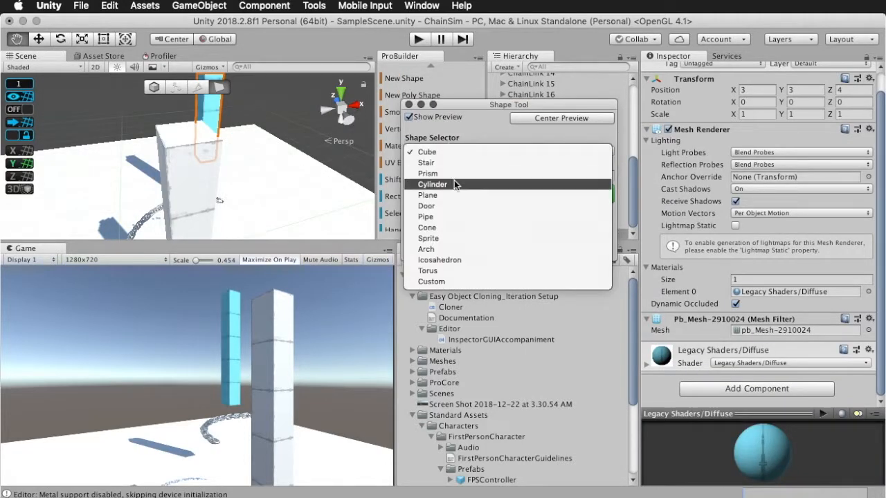
{"action": "left_click", "coordinate": [454, 184]}
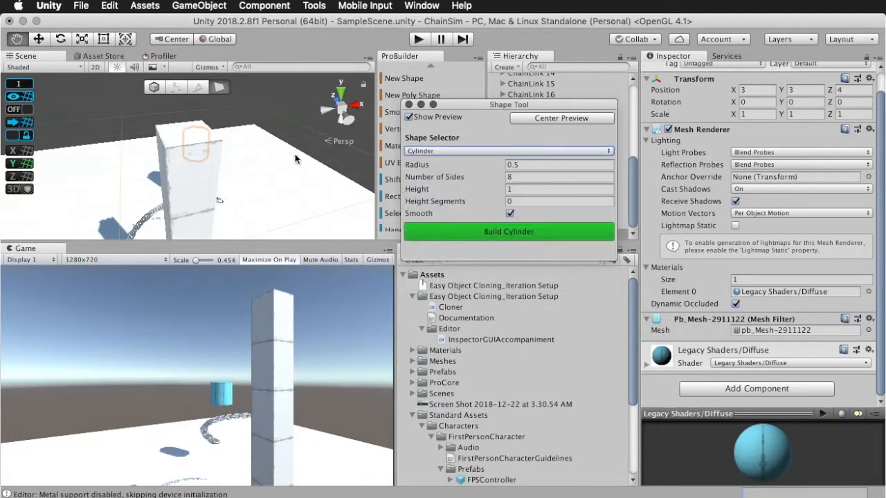
{"action": "key", "text": "Tab"}
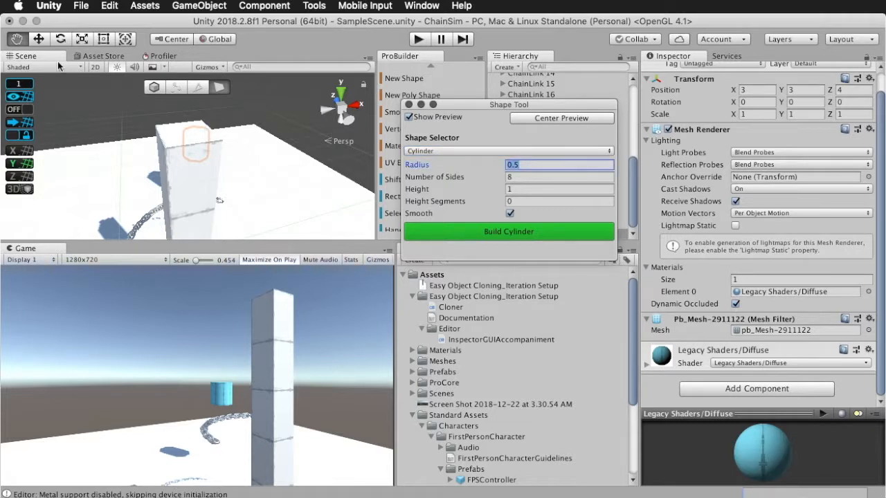
{"action": "left_click", "coordinate": [21, 43]}
{"action": "left_click_drag", "start_coordinate": [178, 113], "coordinate": [177, 141]}
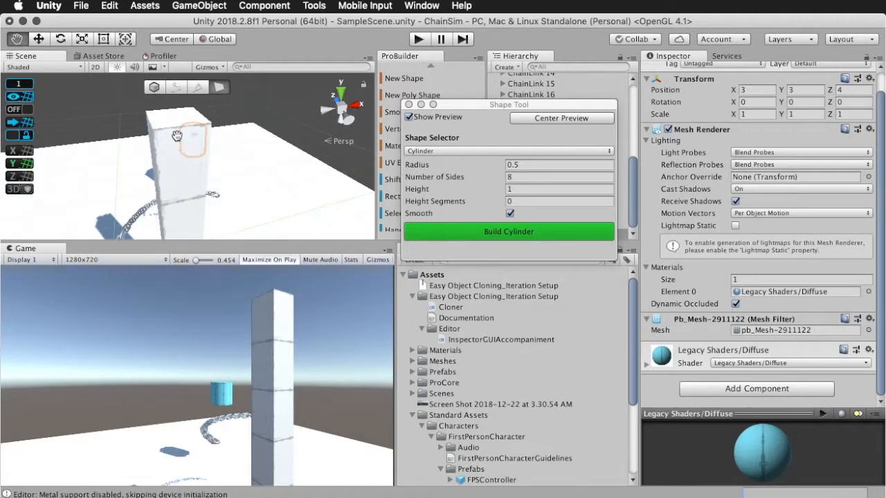
{"action": "left_click_drag", "start_coordinate": [175, 144], "coordinate": [165, 148]}
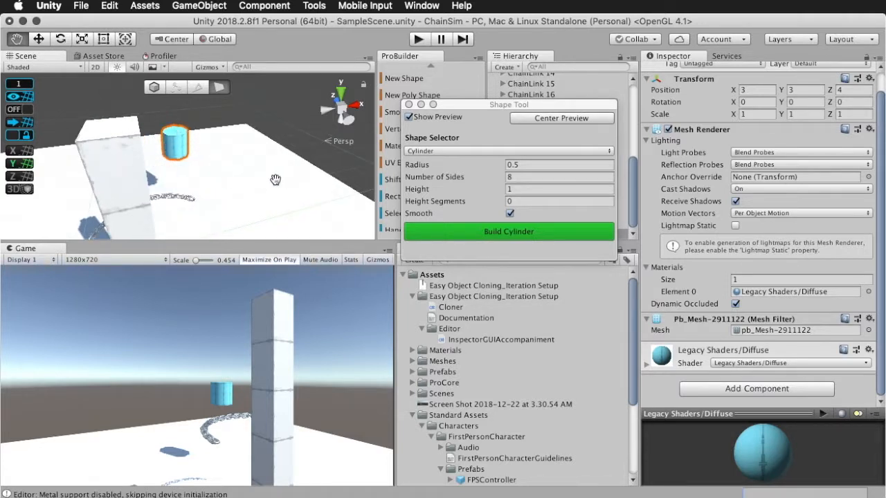
Give the cylinder 12 sides, a height of 5 and a radius of 0.3, build it, and close the Shape Tool
{"action": "left_click", "coordinate": [526, 176]}
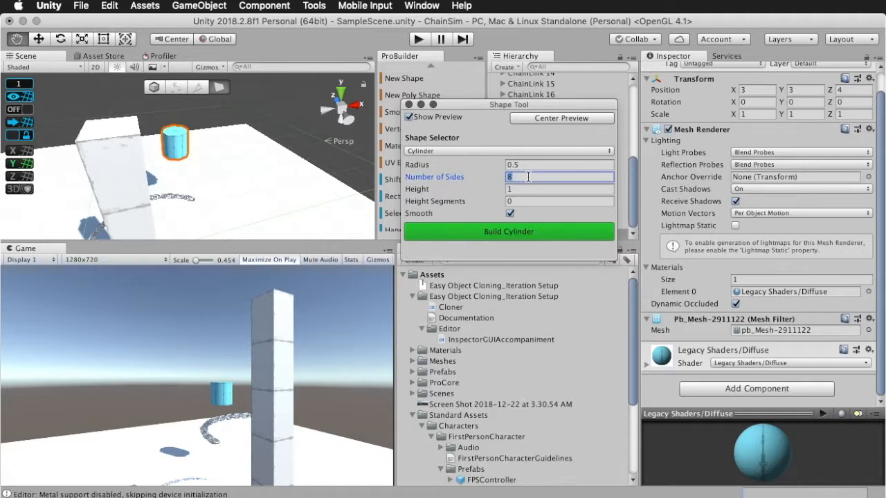
{"action": "type", "text": "12"}
{"action": "left_click", "coordinate": [529, 189]}
{"action": "type", "text": "2"}
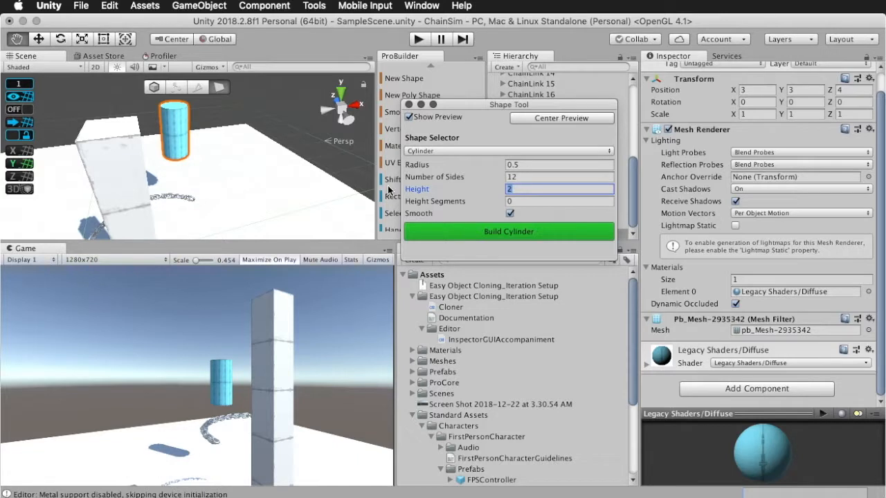
{"action": "key", "text": "BackSpace"}
{"action": "type", "text": "5"}
{"action": "left_click", "coordinate": [471, 166]}
{"action": "type", "text": "0.3"}
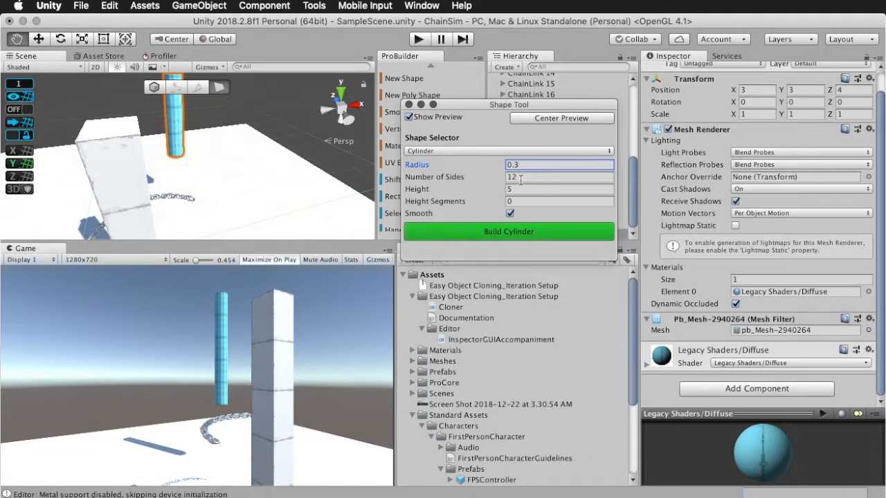
{"action": "left_click", "coordinate": [515, 232]}
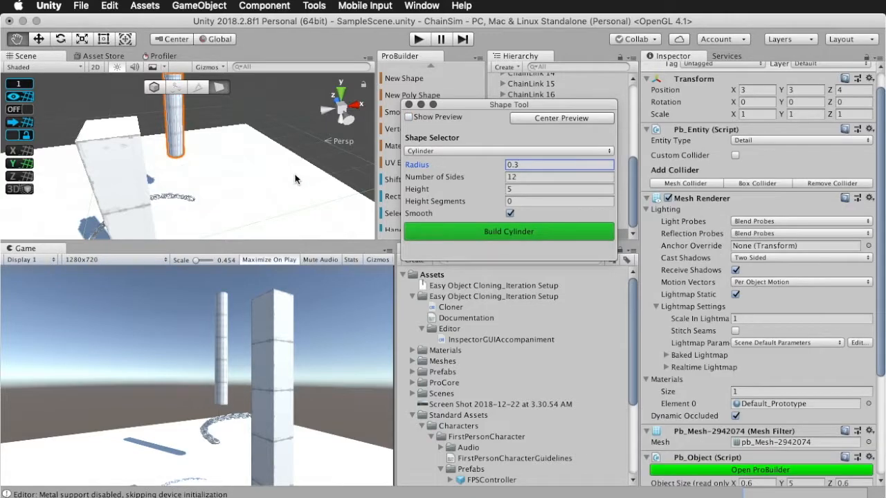
{"action": "left_click", "coordinate": [408, 104]}
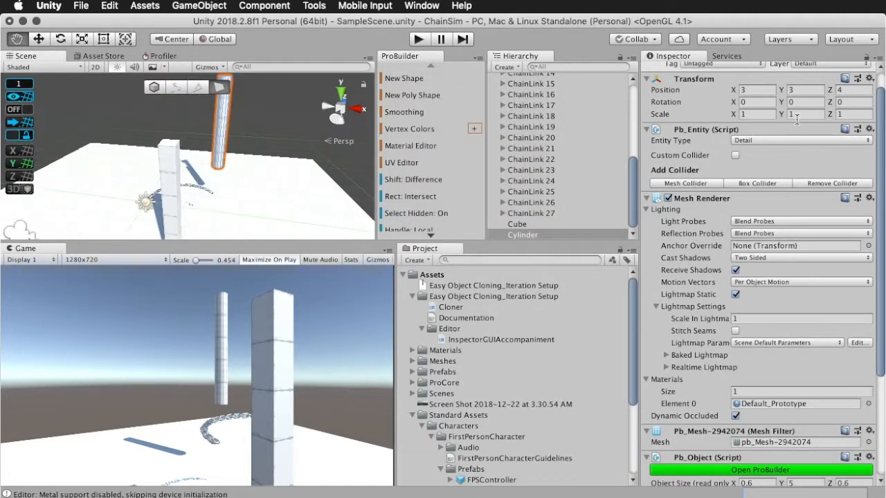
Lay the cylinder horizontally by setting its Z rotation to 90, and get ready to move it
{"action": "left_click", "coordinate": [851, 102]}
{"action": "type", "text": "90"}
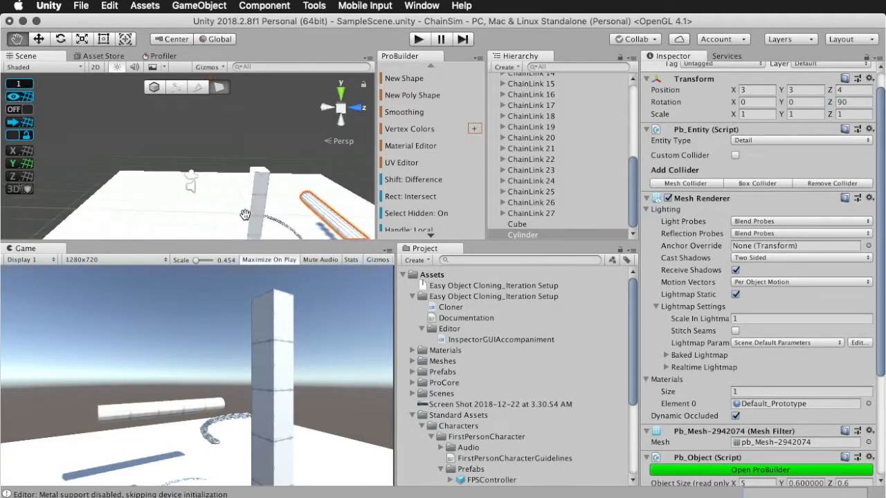
{"action": "left_click_drag", "start_coordinate": [258, 199], "coordinate": [148, 194]}
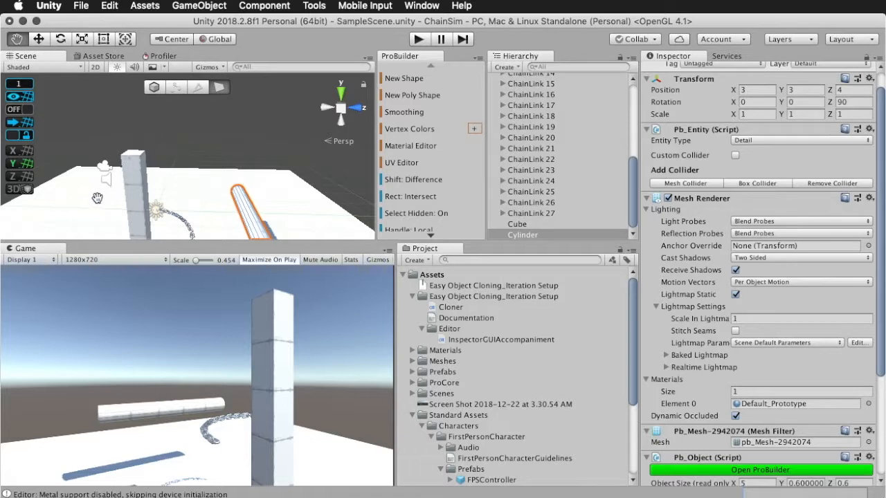
{"action": "left_click", "coordinate": [42, 40]}
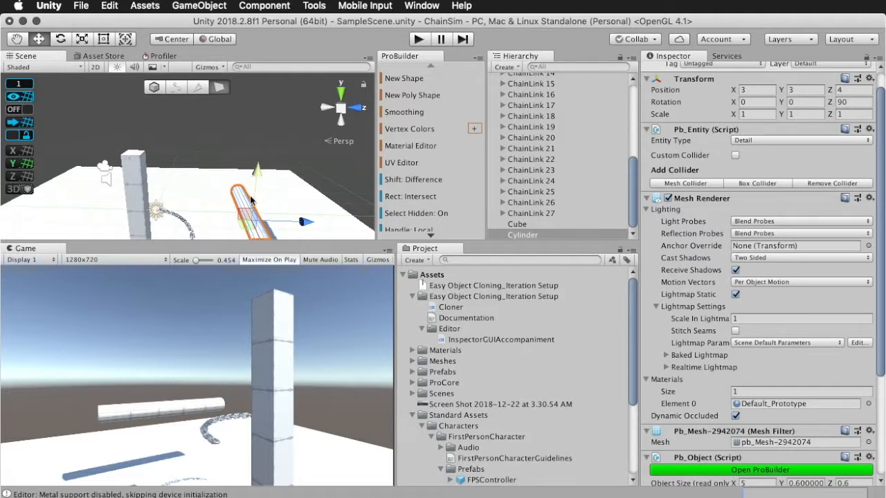
{"action": "left_click_drag", "start_coordinate": [245, 210], "coordinate": [218, 173]}
{"action": "scroll", "coordinate": [229, 193], "scroll_direction": "down", "scroll_amount": 3}
{"action": "scroll", "coordinate": [229, 192], "scroll_direction": "down", "scroll_amount": 5}
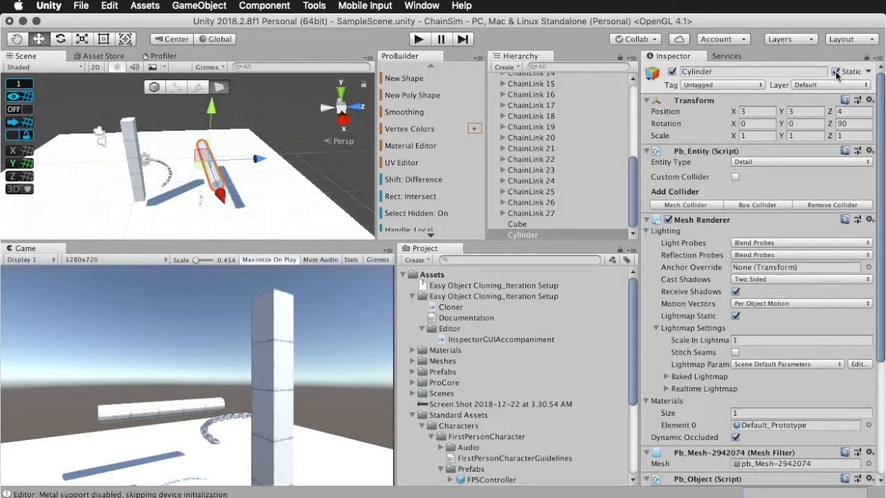
Try clearing the cylinder's Static flags
{"action": "left_click", "coordinate": [835, 72]}
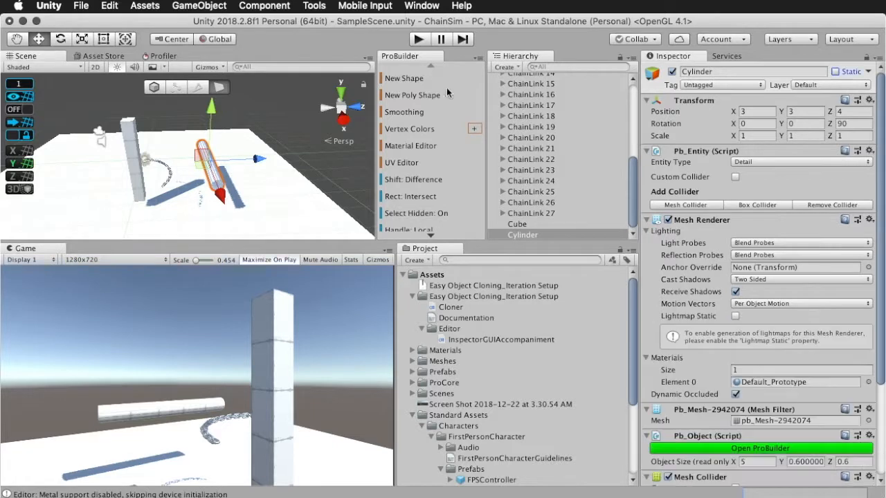
{"action": "left_click", "coordinate": [212, 113]}
{"action": "left_click", "coordinate": [869, 71]}
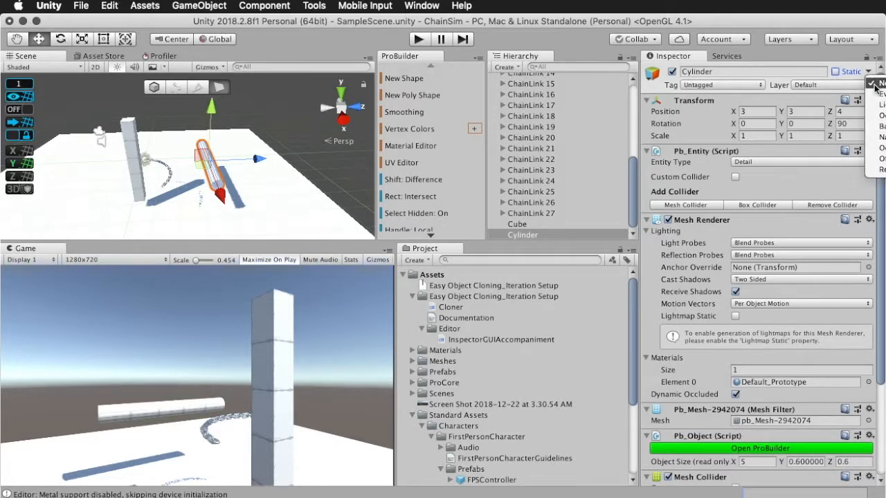
{"action": "left_click", "coordinate": [874, 84]}
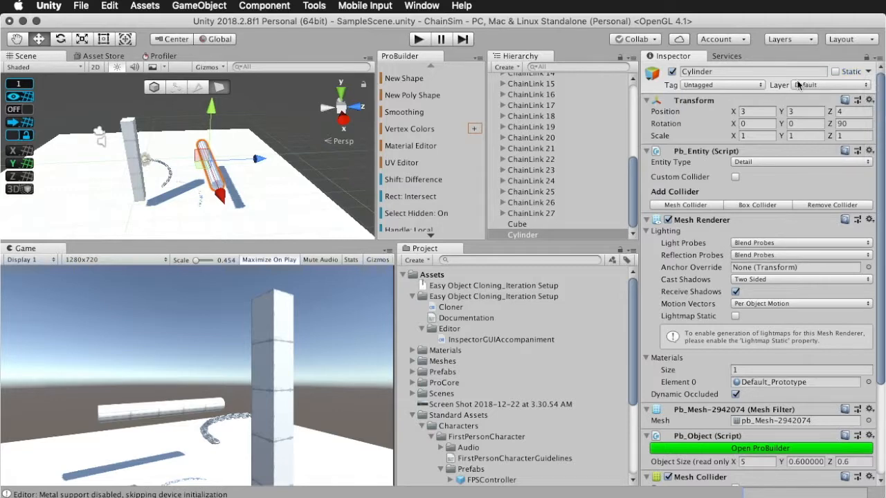
{"action": "left_click", "coordinate": [851, 71]}
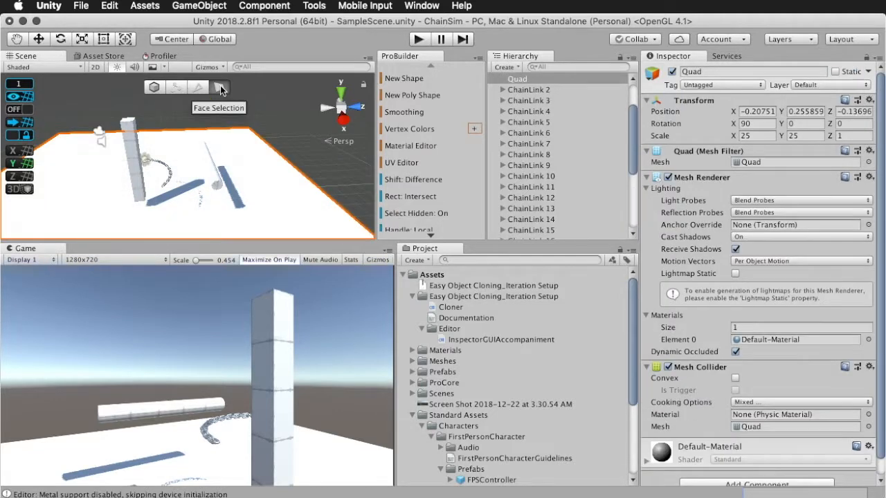
Select the cylinder as a whole object and move it along Z to about -0.33, up against the pillar
{"action": "left_click", "coordinate": [220, 88]}
{"action": "left_click", "coordinate": [207, 156]}
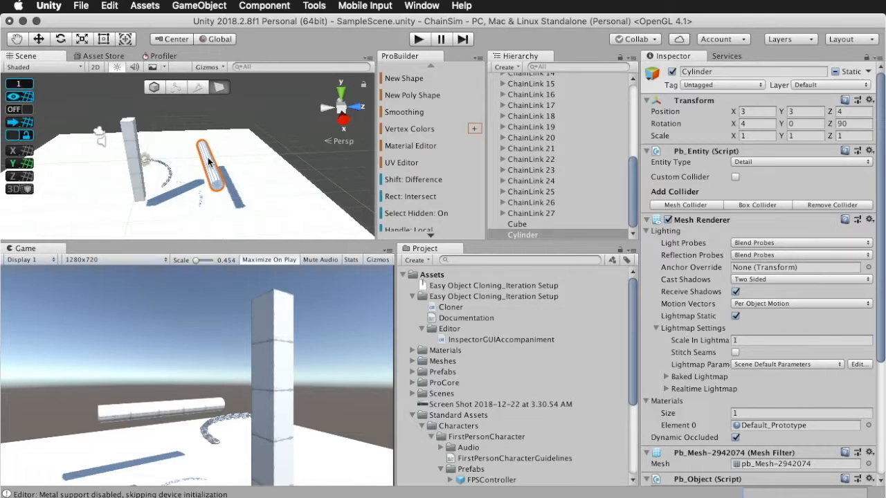
{"action": "key", "text": "w"}
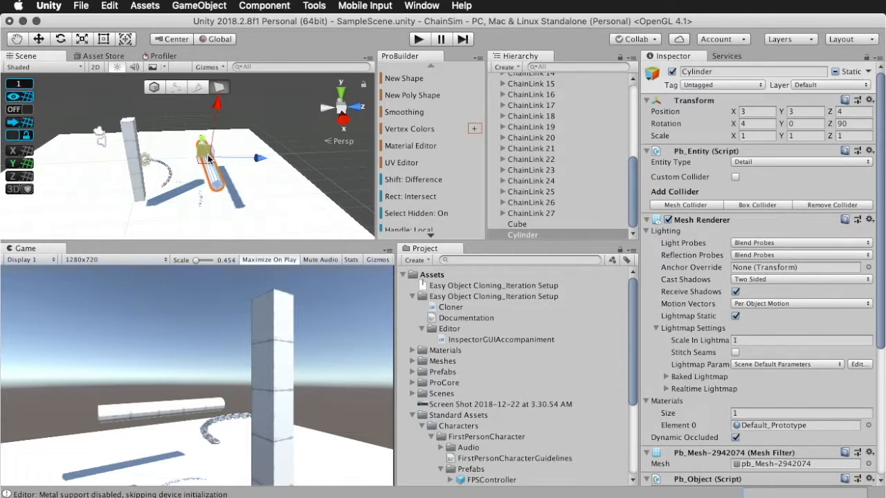
{"action": "left_click", "coordinate": [153, 86]}
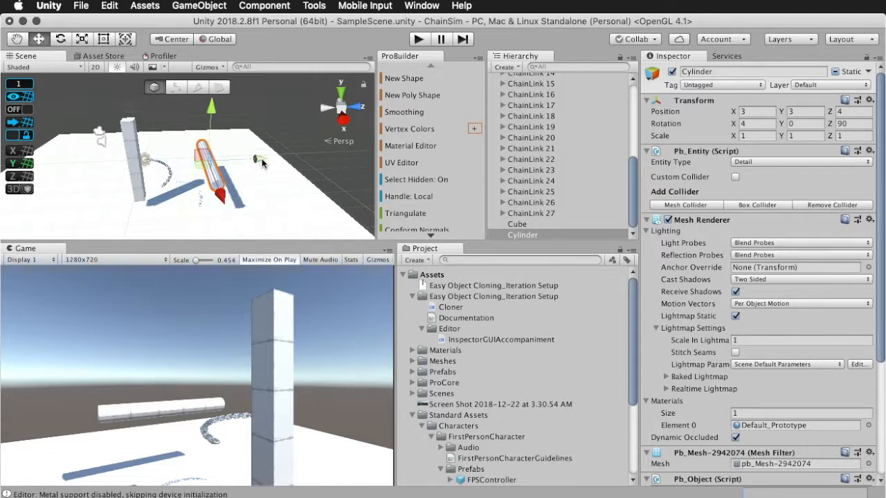
{"action": "left_click_drag", "start_coordinate": [260, 161], "coordinate": [192, 151]}
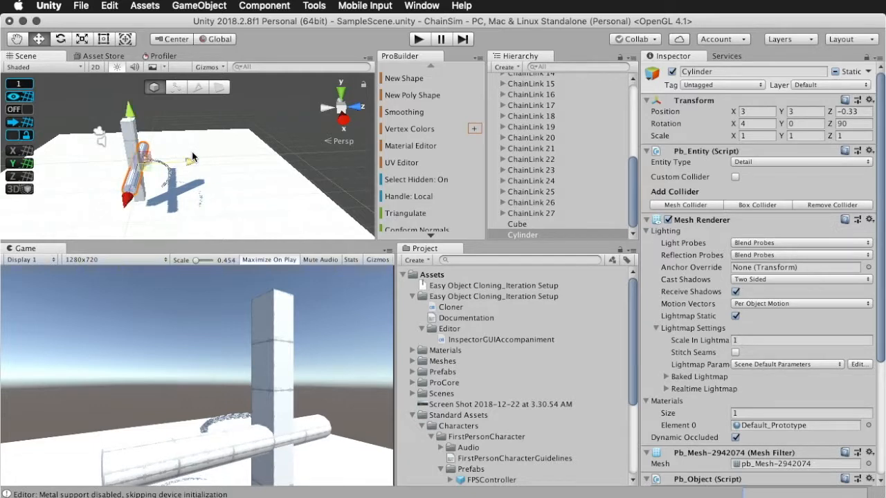
Raise the cylinder to Y 5.32 near the pillar's upper end and shift it to Z -0.28
{"action": "left_click", "coordinate": [17, 41]}
{"action": "left_click_drag", "start_coordinate": [136, 141], "coordinate": [198, 137]}
{"action": "scroll", "coordinate": [198, 138], "scroll_direction": "up", "scroll_amount": 6}
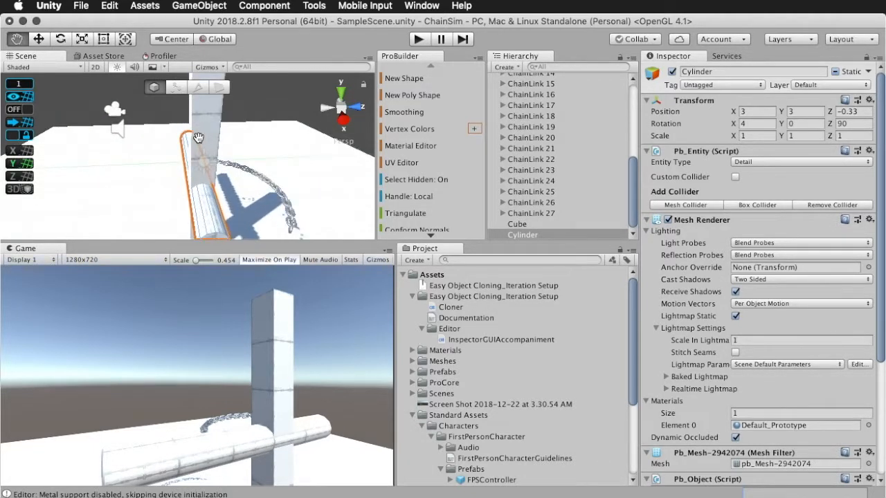
{"action": "scroll", "coordinate": [198, 138], "scroll_direction": "down", "scroll_amount": 2}
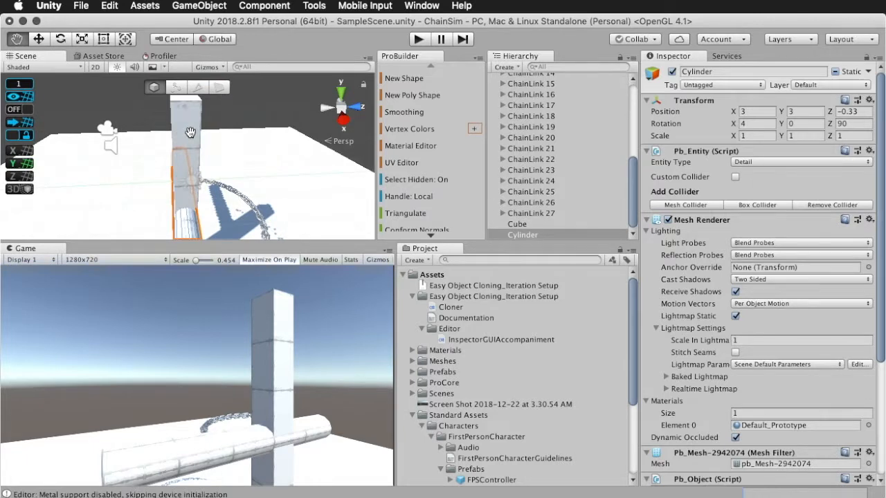
{"action": "left_click", "coordinate": [41, 39]}
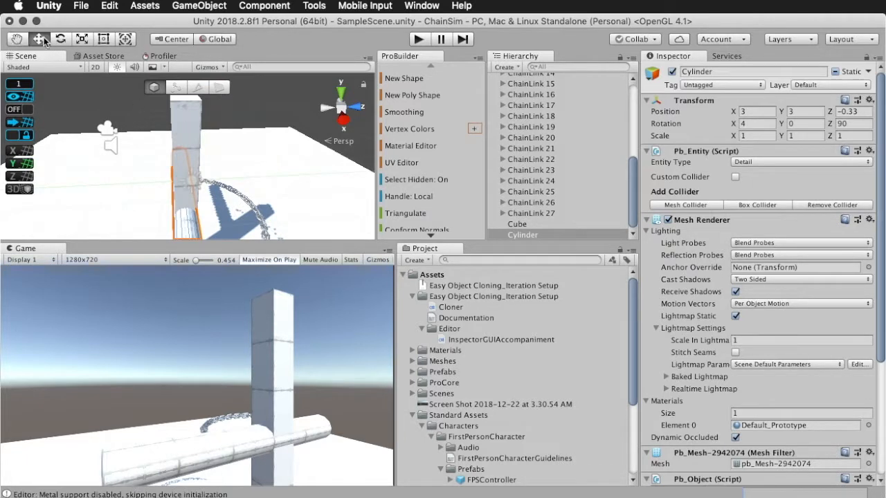
{"action": "left_click_drag", "start_coordinate": [182, 144], "coordinate": [184, 69]}
{"action": "mouse_move", "coordinate": [226, 118]}
{"action": "left_mouse_down"}
{"action": "mouse_move", "coordinate": [182, 134]}
{"action": "mouse_move", "coordinate": [151, 103]}
{"action": "mouse_move", "coordinate": [214, 117]}
{"action": "left_mouse_up"}
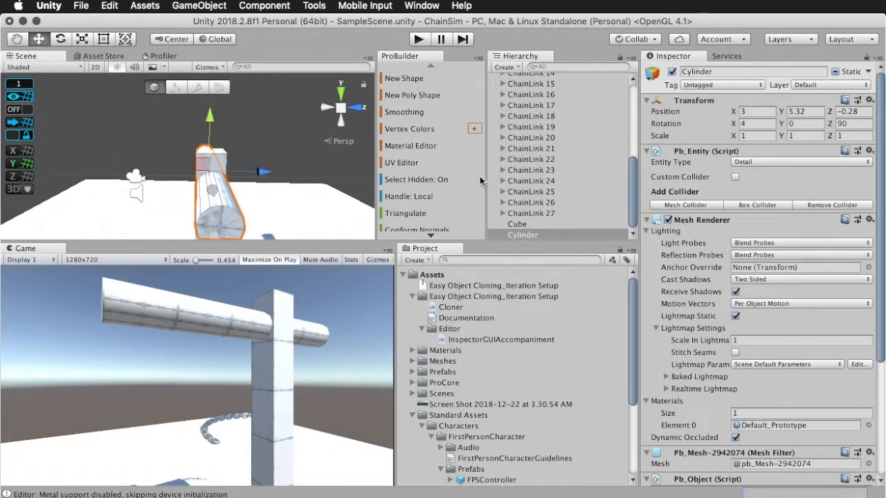
Scale the cylinder to 0.5 on the X, Y and Z axes
{"action": "left_click", "coordinate": [806, 136]}
{"action": "type", "text": "0.5"}
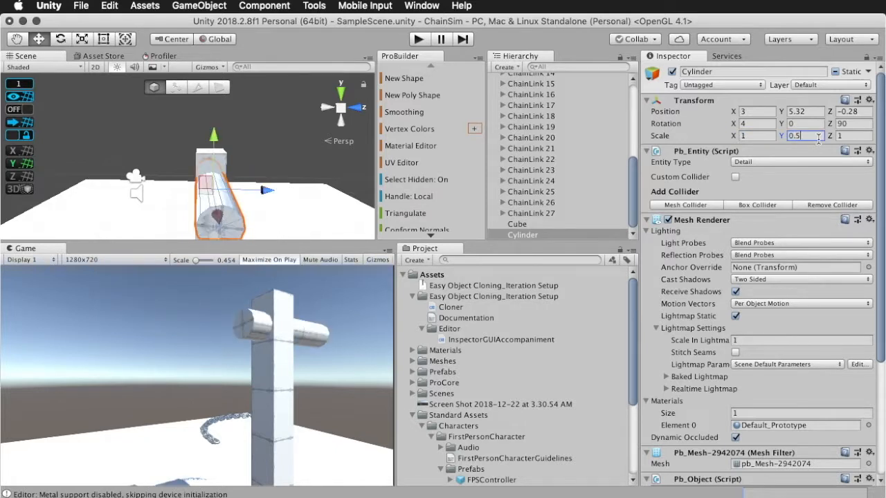
{"action": "left_click", "coordinate": [851, 136]}
{"action": "type", "text": "0.5"}
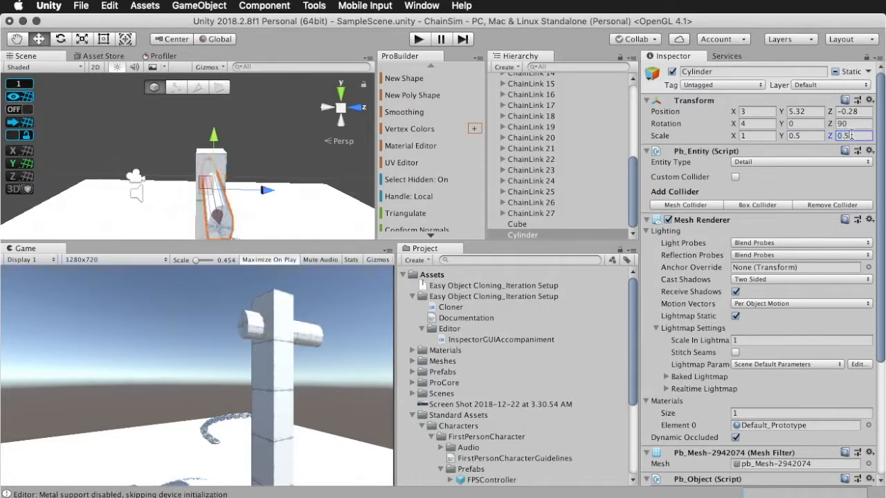
{"action": "left_click", "coordinate": [757, 135]}
{"action": "type", "text": "0."}
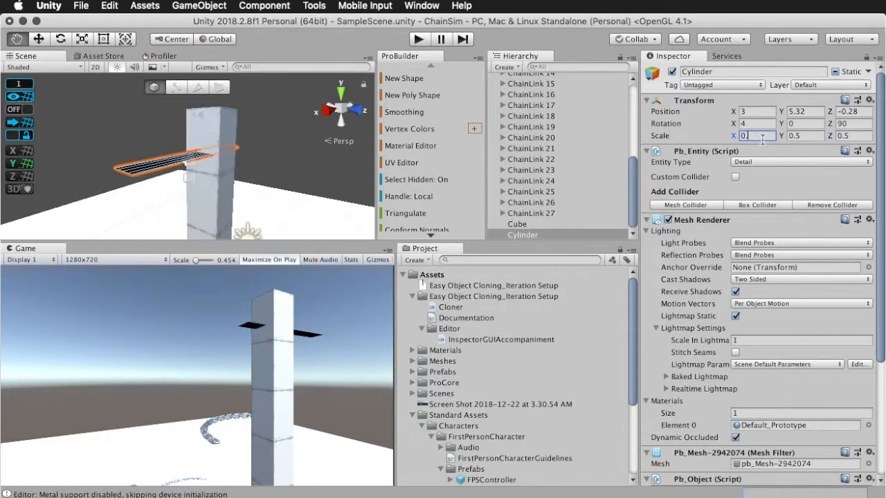
{"action": "type", "text": "5"}
{"action": "left_click", "coordinate": [803, 136]}
{"action": "type", "text": "0.5"}
{"action": "key", "text": "Return"}
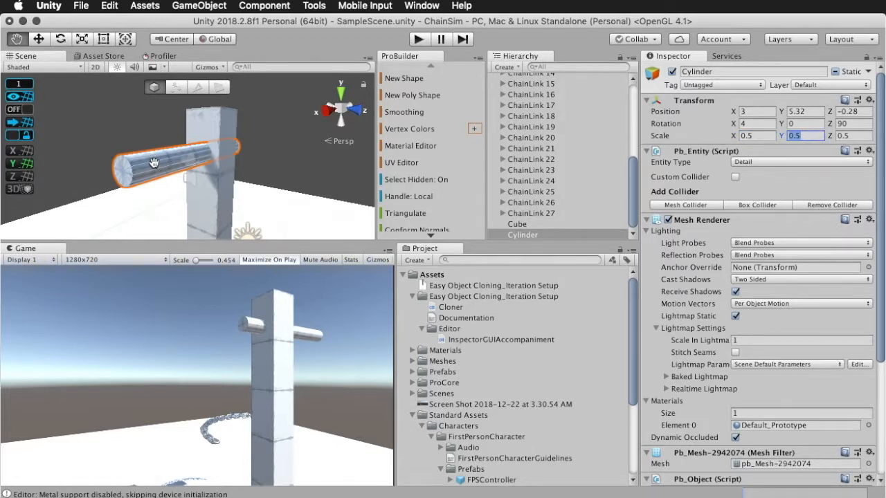
Show the cylinder's round end against the pillar in an orthographic right-side view
{"action": "left_click_drag", "start_coordinate": [152, 164], "coordinate": [218, 138], "text": "alt"}
{"action": "scroll", "coordinate": [239, 164], "scroll_direction": "up", "scroll_amount": 3}
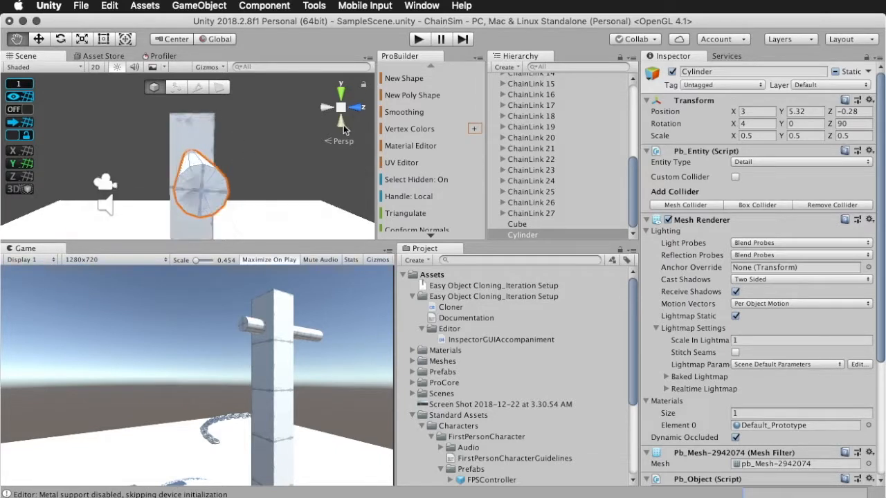
{"action": "left_click", "coordinate": [342, 123]}
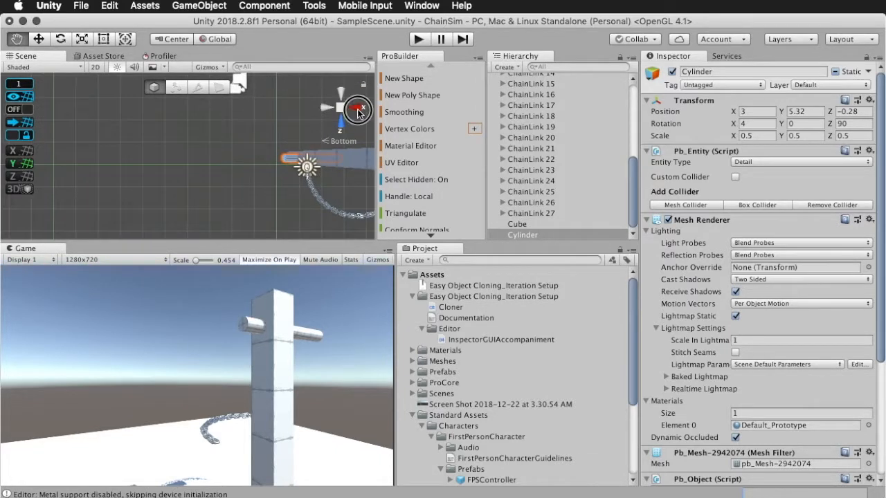
{"action": "left_click", "coordinate": [339, 112]}
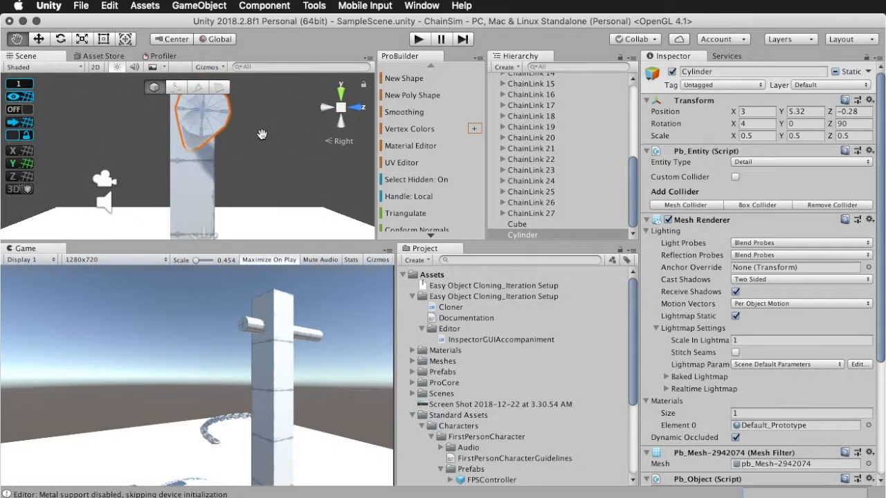
{"action": "left_click", "coordinate": [339, 140]}
{"action": "scroll", "coordinate": [215, 157], "scroll_direction": "up", "scroll_amount": 5}
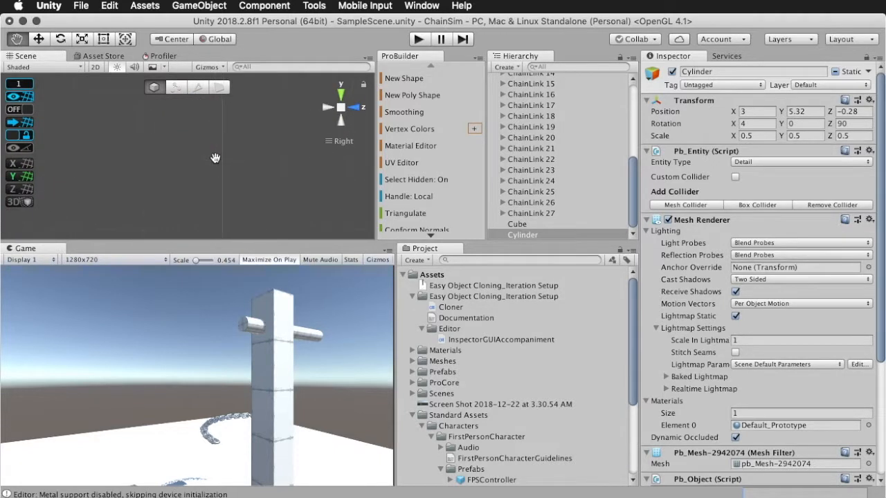
{"action": "scroll", "coordinate": [215, 158], "scroll_direction": "down", "scroll_amount": 4}
{"action": "scroll", "coordinate": [241, 164], "scroll_direction": "down", "scroll_amount": 3}
{"action": "left_click_drag", "start_coordinate": [217, 155], "coordinate": [205, 161]}
{"action": "scroll", "coordinate": [206, 161], "scroll_direction": "up", "scroll_amount": 6}
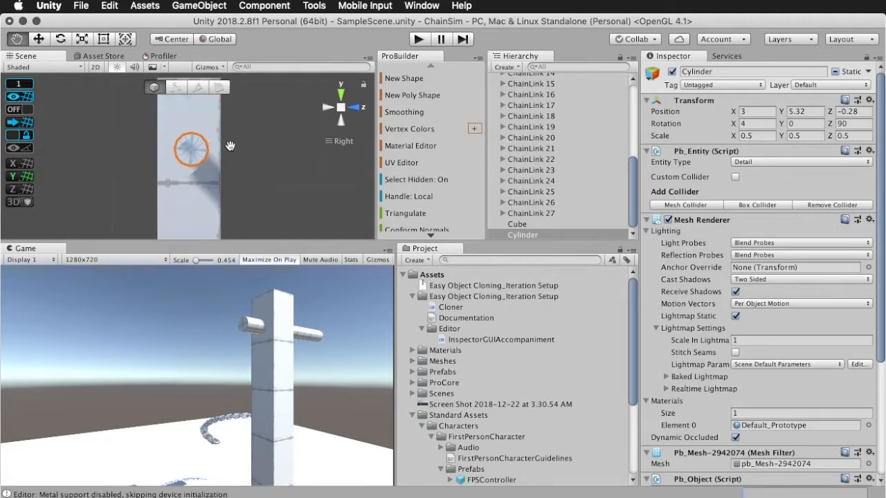
{"action": "mouse_move", "coordinate": [215, 168]}
{"action": "left_mouse_down"}
{"action": "mouse_move", "coordinate": [204, 202]}
{"action": "mouse_move", "coordinate": [209, 170]}
{"action": "left_mouse_up"}
{"action": "scroll", "coordinate": [205, 202], "scroll_direction": "down", "scroll_amount": 2}
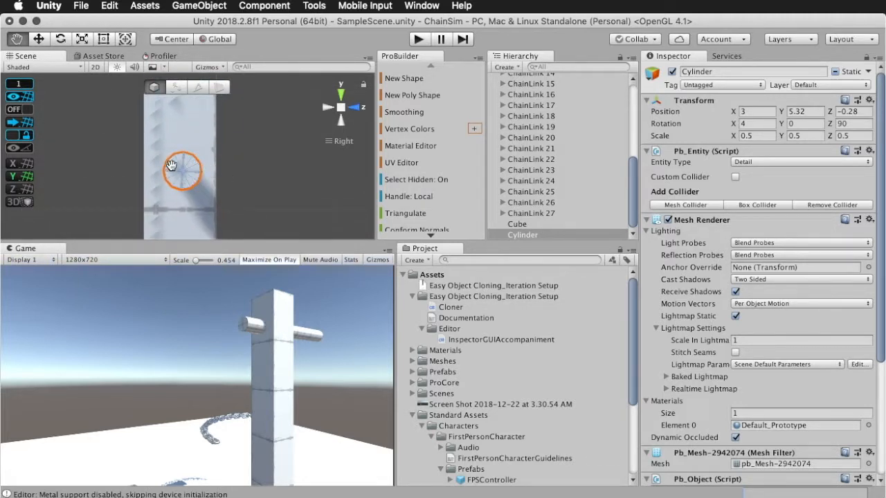
Reposition the cylinder near the pillar's upper end at Y 5.421 and Z -0.297
{"action": "left_click", "coordinate": [43, 40]}
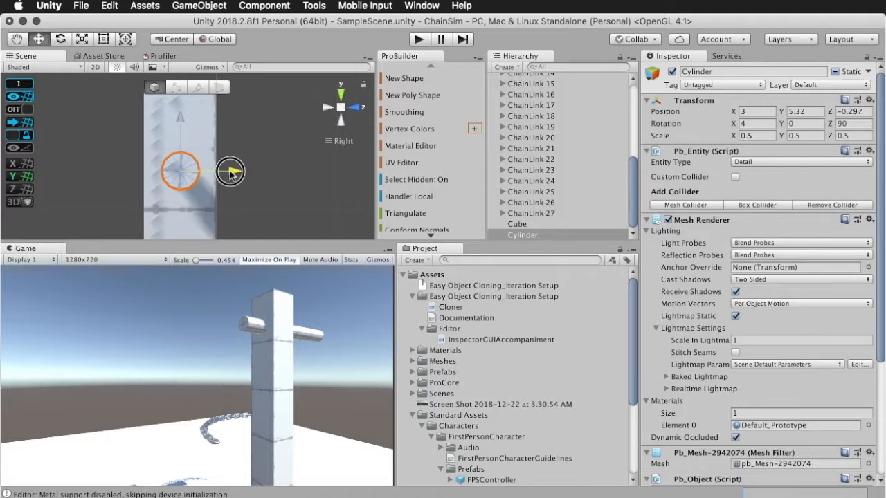
{"action": "left_click_drag", "start_coordinate": [233, 172], "coordinate": [230, 174]}
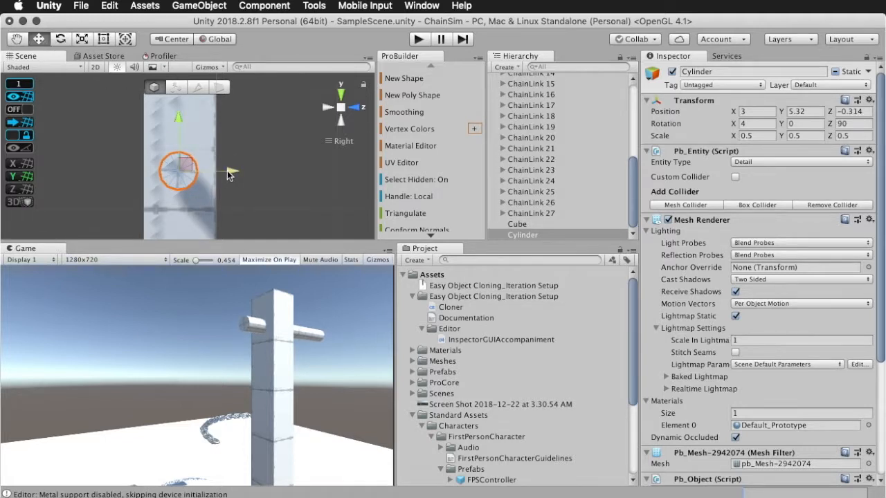
{"action": "left_click_drag", "start_coordinate": [179, 124], "coordinate": [179, 109]}
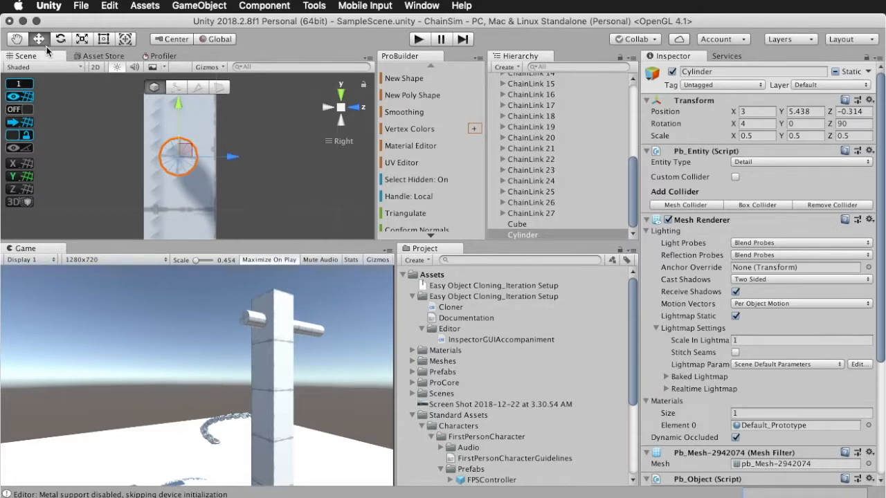
{"action": "left_click", "coordinate": [17, 40]}
{"action": "left_click_drag", "start_coordinate": [130, 141], "coordinate": [125, 161]}
{"action": "left_click", "coordinate": [38, 39]}
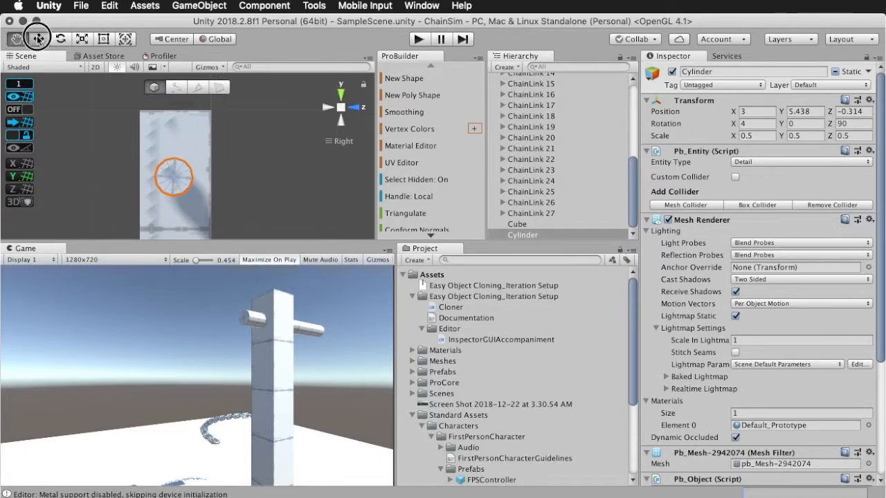
{"action": "left_click_drag", "start_coordinate": [225, 177], "coordinate": [228, 177]}
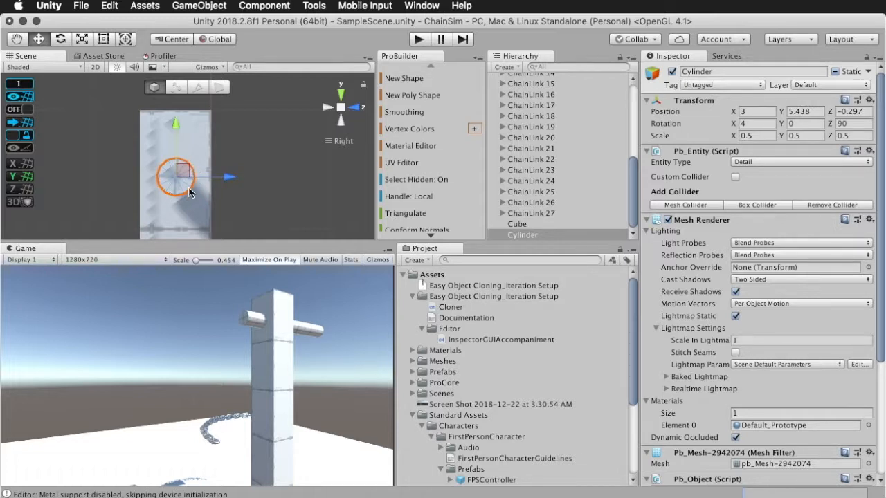
{"action": "left_click_drag", "start_coordinate": [176, 127], "coordinate": [176, 130]}
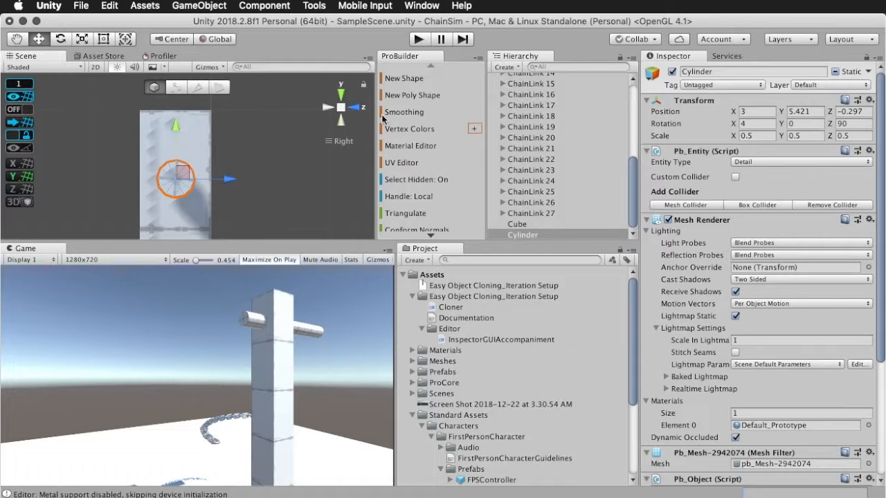
Scale the cylinder to 0.6 on the X and Z axes and lower it to Y 5.381
{"action": "left_click", "coordinate": [757, 136]}
{"action": "type", "text": "0.6"}
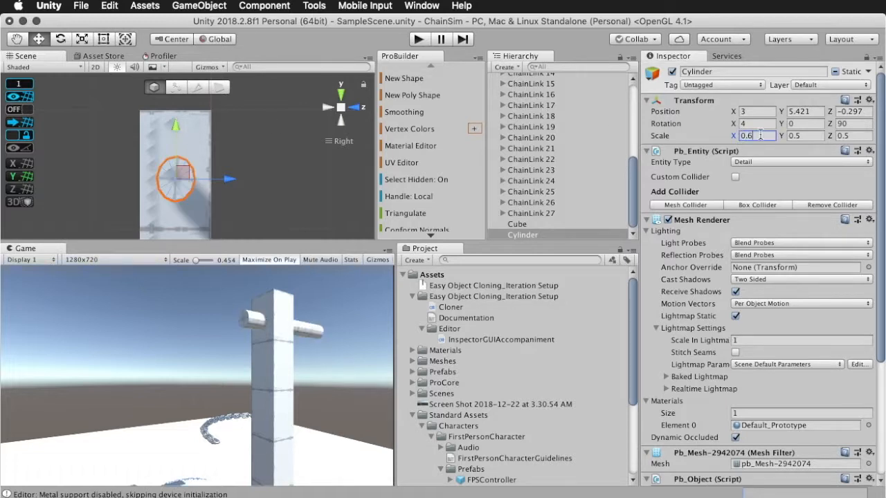
{"action": "key", "text": "Tab"}
{"action": "key", "text": "Tab"}
{"action": "type", "text": "0.6"}
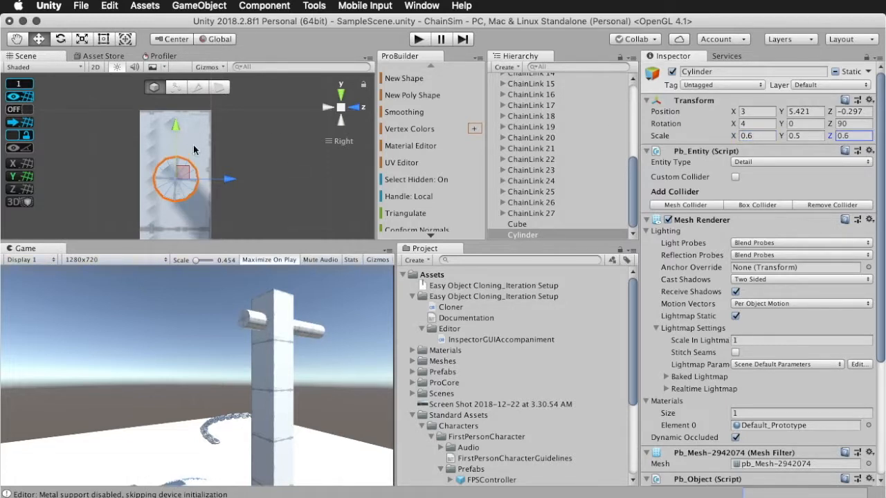
{"action": "left_click_drag", "start_coordinate": [178, 127], "coordinate": [176, 132]}
Open ProBuilder's experimental Boolean (CSG) Tool
{"action": "right_click_drag", "start_coordinate": [305, 118], "coordinate": [353, 198]}
{"action": "scroll", "coordinate": [250, 174], "scroll_direction": "down", "scroll_amount": 3}
{"action": "right_click_drag", "start_coordinate": [259, 143], "coordinate": [177, 122]}
{"action": "scroll", "coordinate": [211, 164], "scroll_direction": "down", "scroll_amount": 2}
{"action": "scroll", "coordinate": [211, 165], "scroll_direction": "down", "scroll_amount": 3}
{"action": "right_click_drag", "start_coordinate": [211, 166], "coordinate": [270, 202]}
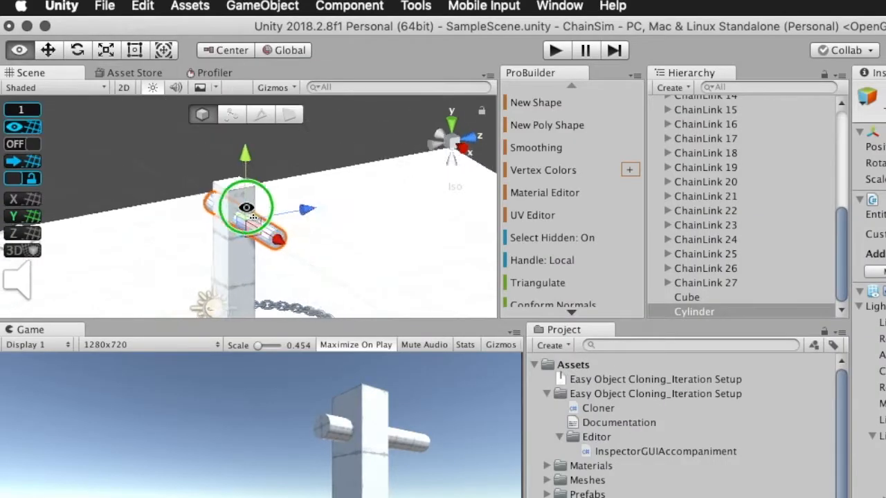
{"action": "left_click", "coordinate": [419, 6]}
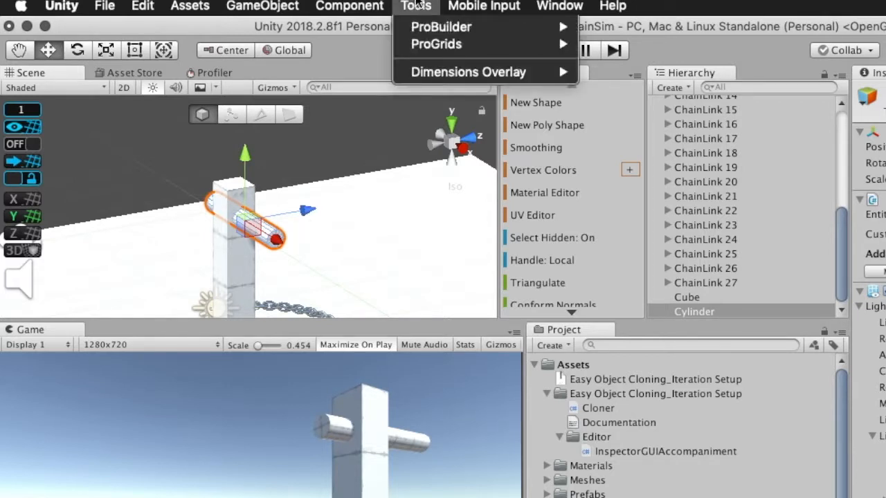
{"action": "mouse_move", "coordinate": [423, 26]}
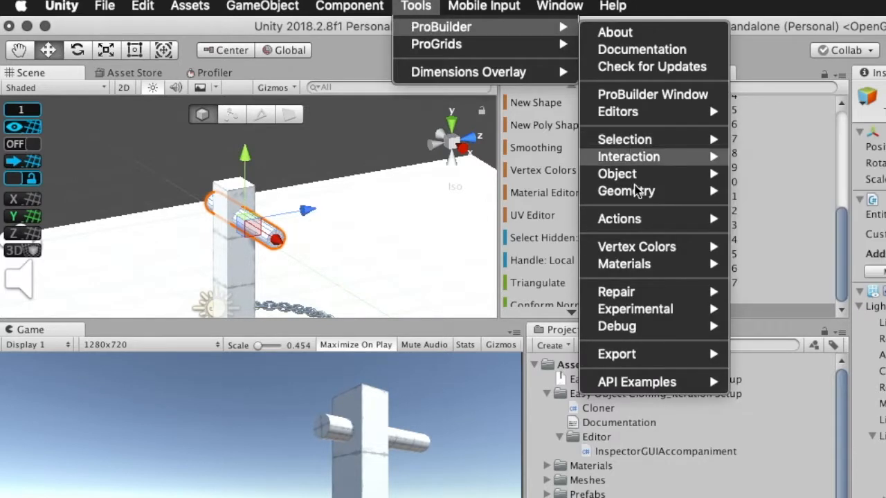
{"action": "mouse_move", "coordinate": [643, 308]}
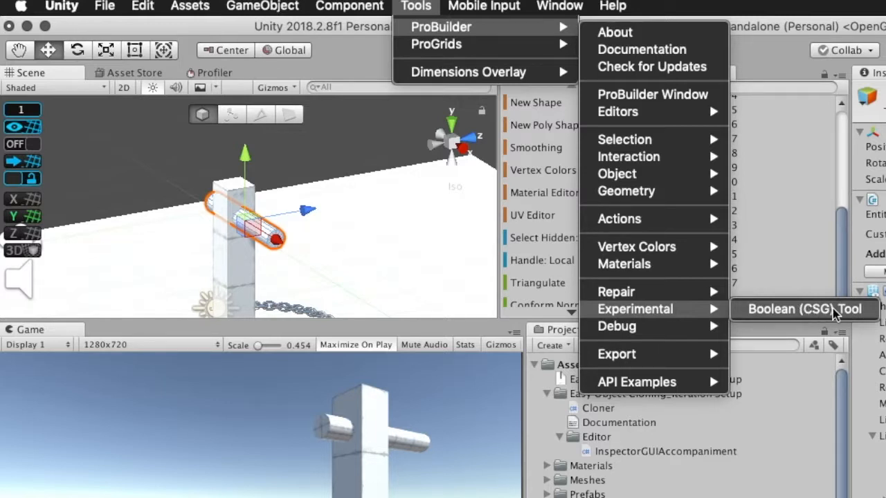
{"action": "left_click", "coordinate": [803, 310]}
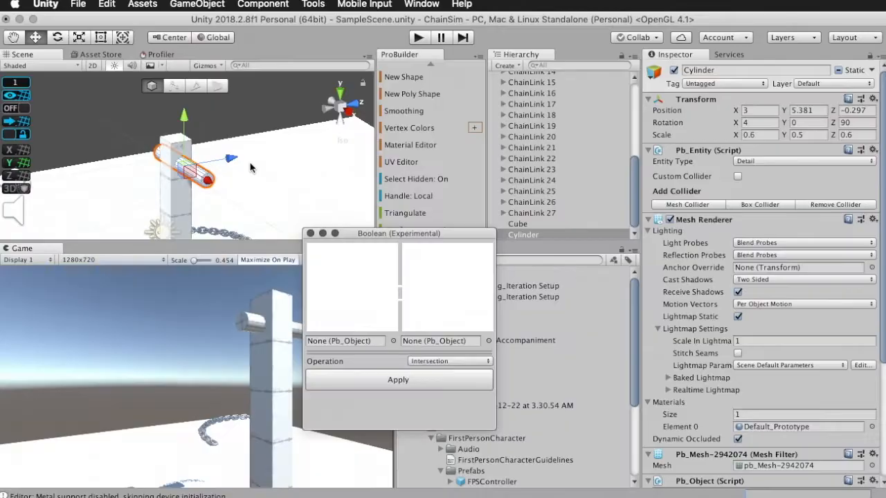
Set the Boolean operation to Subtraction
{"action": "left_click_drag", "start_coordinate": [217, 142], "coordinate": [299, 161], "text": "alt"}
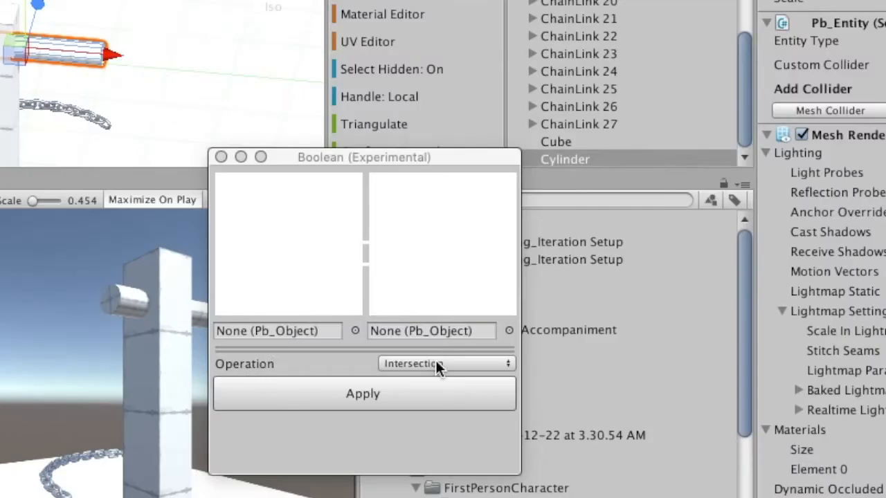
{"action": "left_click", "coordinate": [445, 363]}
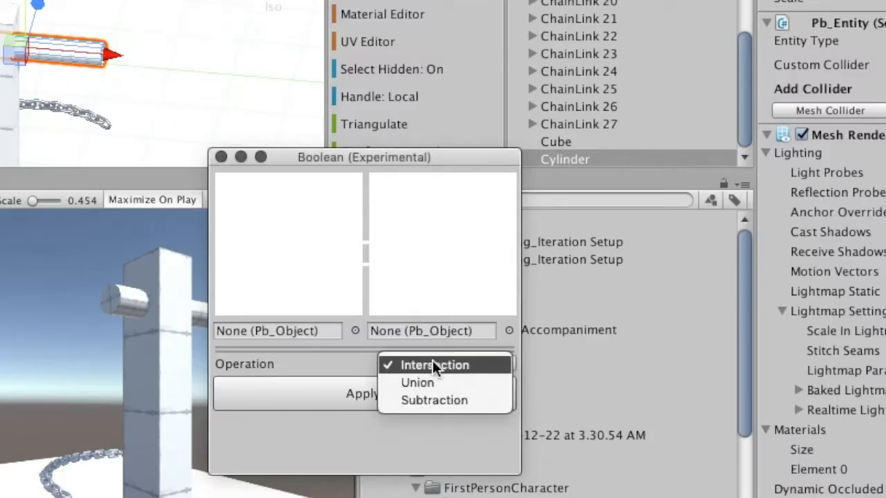
{"action": "left_click", "coordinate": [436, 365]}
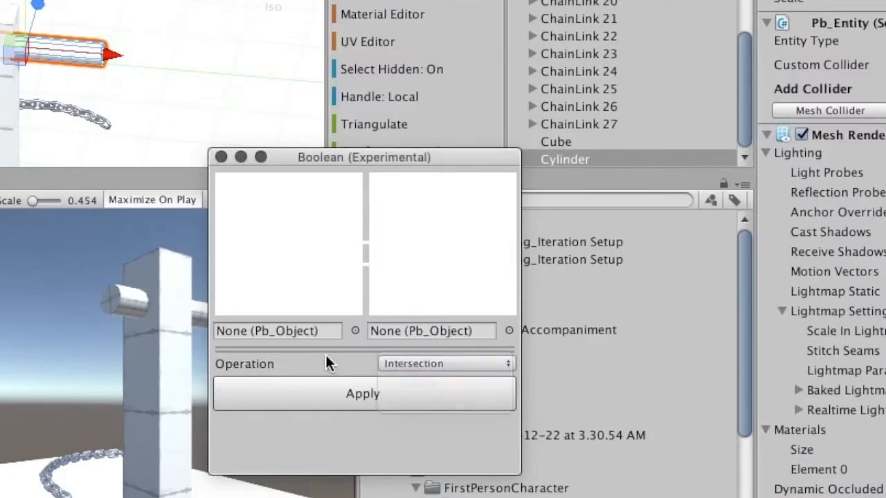
{"action": "left_click", "coordinate": [414, 361]}
{"action": "left_click", "coordinate": [435, 402]}
{"action": "left_click_drag", "start_coordinate": [96, 159], "coordinate": [7, 64], "text": "alt"}
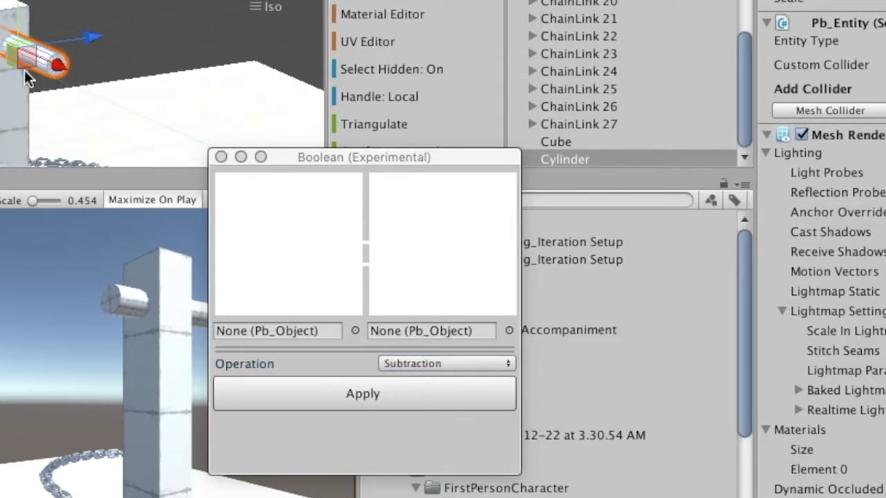
Assign the Cube pillar as the first object of the Boolean operation
{"action": "left_click", "coordinate": [569, 144]}
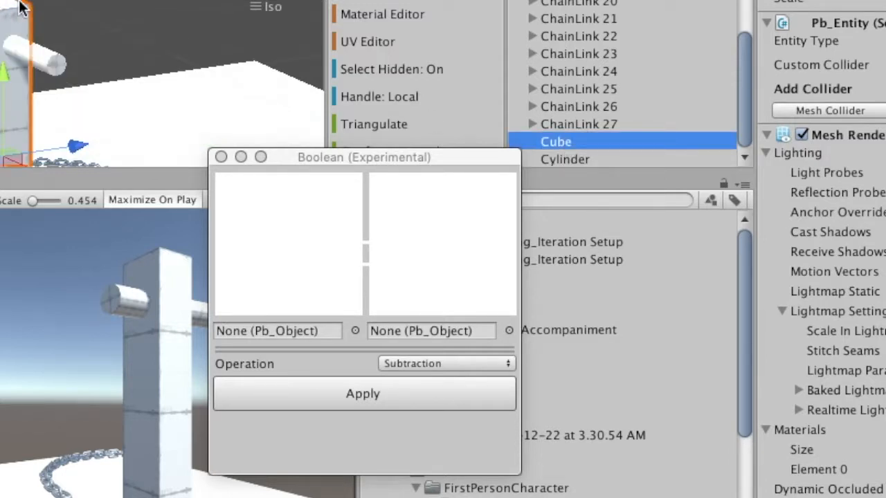
{"action": "left_click", "coordinate": [555, 142]}
{"action": "left_click", "coordinate": [48, 64]}
{"action": "left_click", "coordinate": [47, 64]}
{"action": "left_click", "coordinate": [17, 17]}
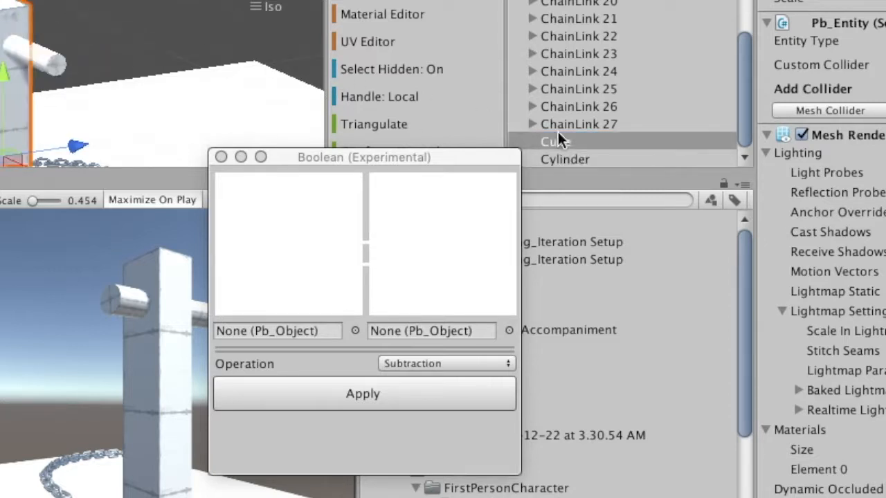
{"action": "left_click_drag", "start_coordinate": [573, 145], "coordinate": [249, 333]}
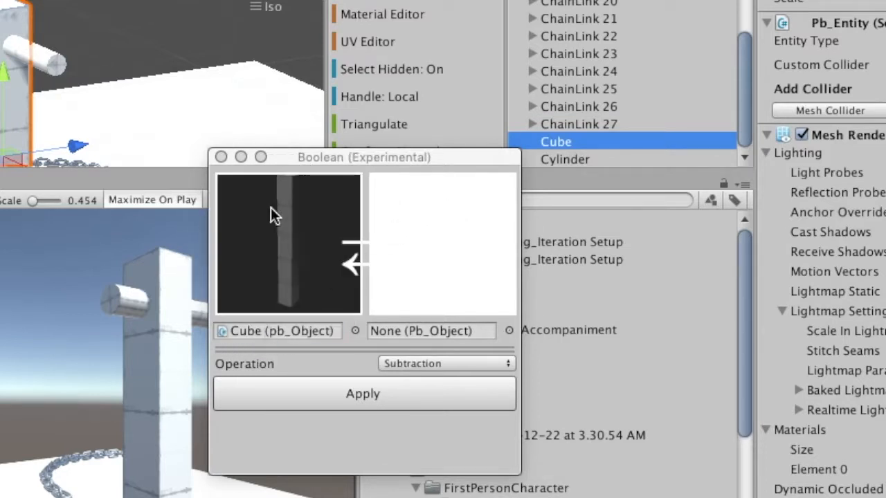
Assign the Cylinder crossbar as the second object of the Boolean operation
{"action": "left_click", "coordinate": [47, 56]}
{"action": "left_click_drag", "start_coordinate": [48, 57], "coordinate": [0, 0], "text": "alt"}
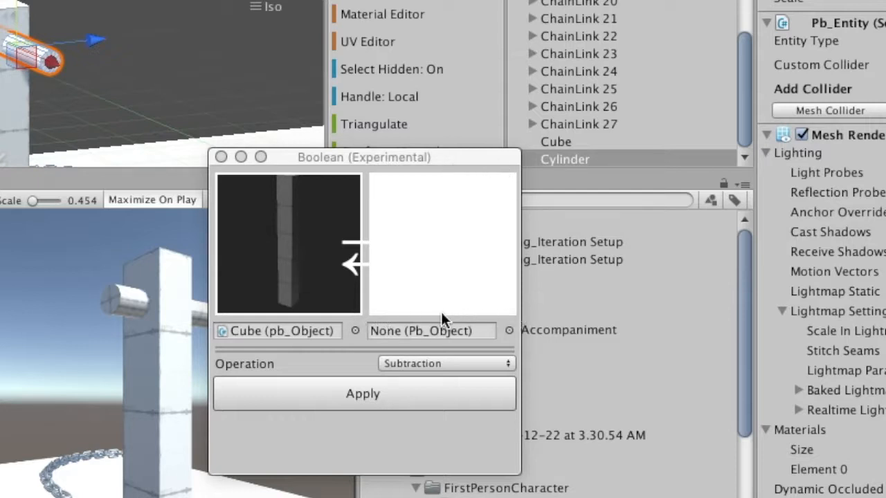
{"action": "right_click_drag", "start_coordinate": [82, 62], "coordinate": [219, 117]}
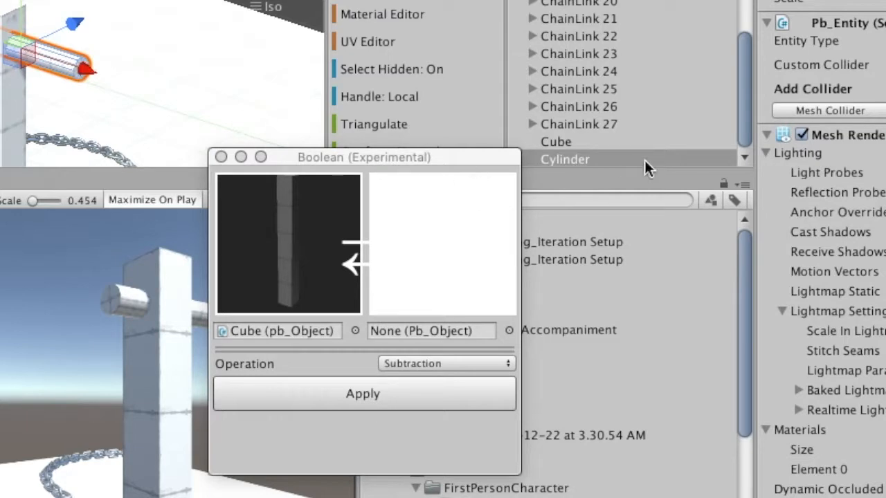
{"action": "left_click_drag", "start_coordinate": [601, 160], "coordinate": [470, 342]}
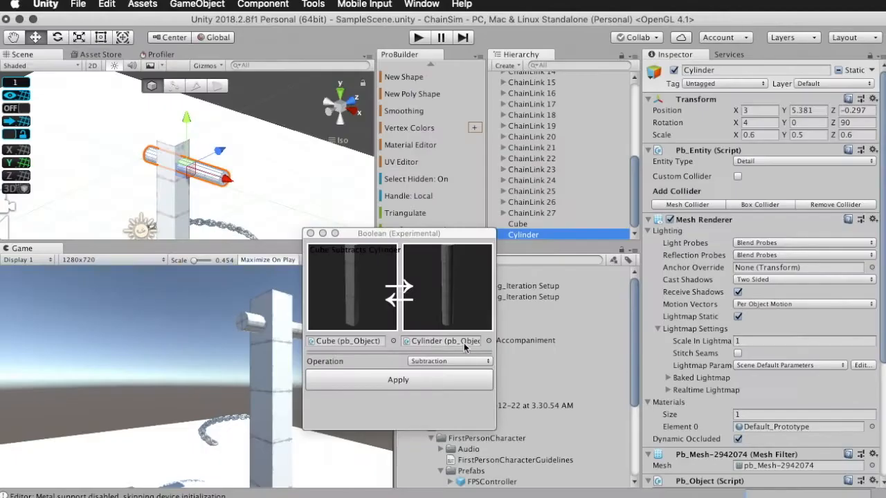
Apply the subtraction of the cylinder from the cube and move the Boolean window clear of the hierarchy
{"action": "left_click", "coordinate": [392, 378]}
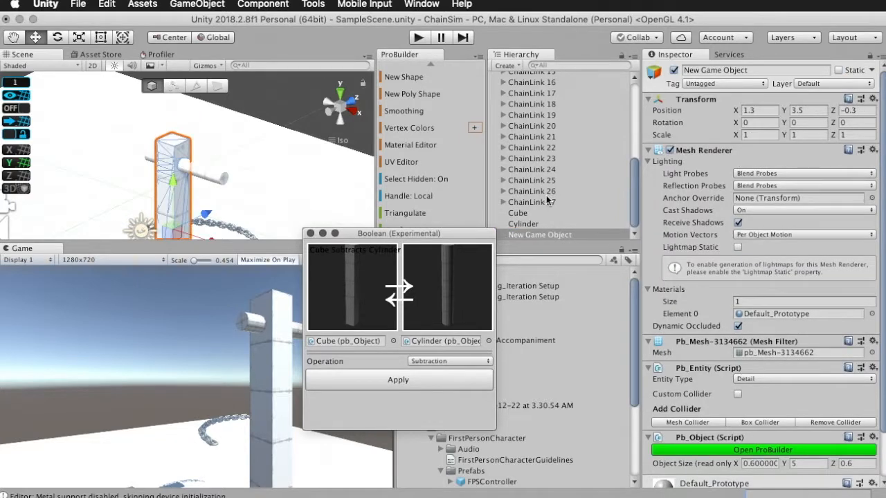
{"action": "left_click_drag", "start_coordinate": [377, 235], "coordinate": [538, 288]}
{"action": "left_click_drag", "start_coordinate": [187, 174], "coordinate": [231, 182], "text": "alt"}
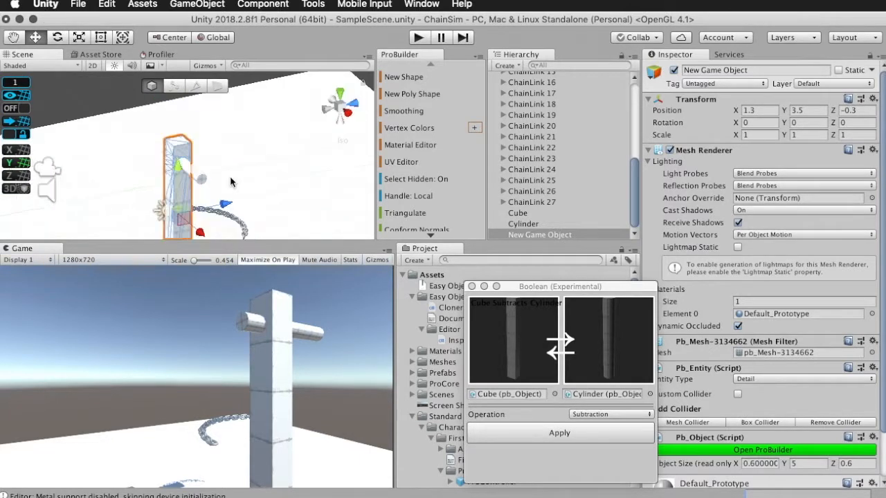
Enable Lightmap Static on the New Game Object produced by the subtraction and close the Boolean window
{"action": "left_click", "coordinate": [527, 236]}
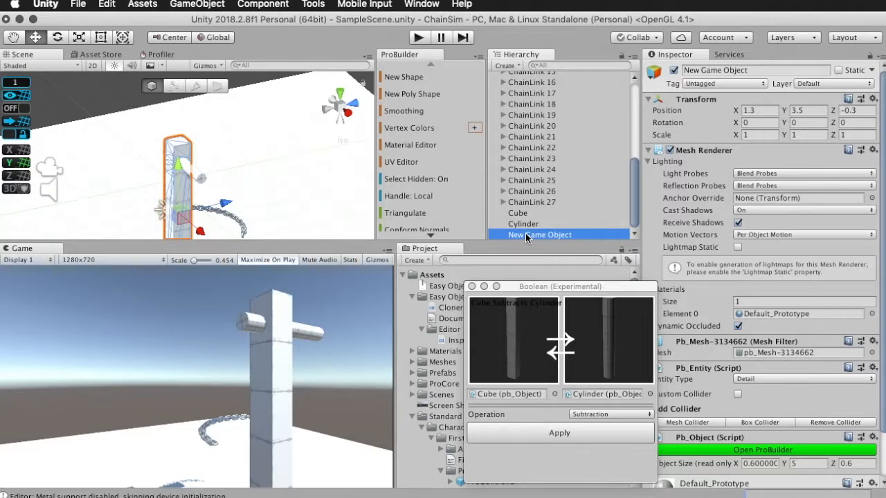
{"action": "left_click", "coordinate": [738, 247]}
{"action": "left_click", "coordinate": [471, 286]}
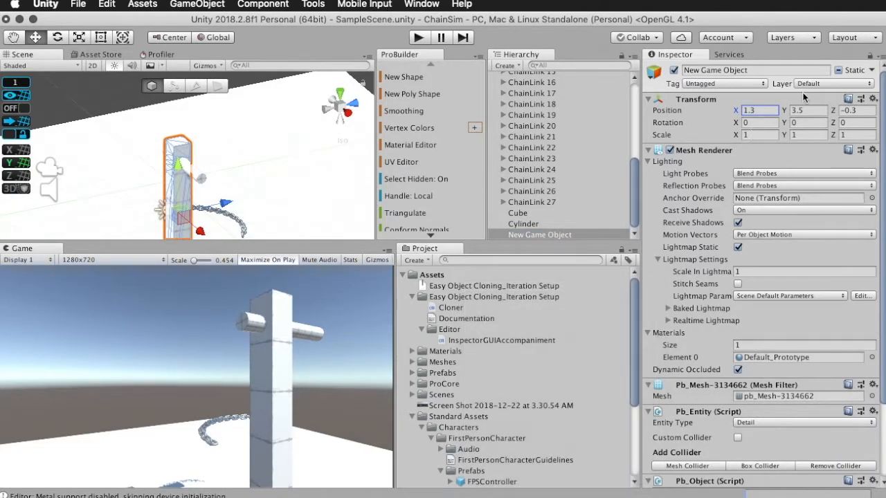
Move the subtracted pillar along Z to -2.25, away from the original pillar, and examine its round hole
{"action": "left_click_drag", "start_coordinate": [829, 111], "coordinate": [789, 110]}
{"action": "scroll", "coordinate": [167, 181], "scroll_direction": "up", "scroll_amount": 5}
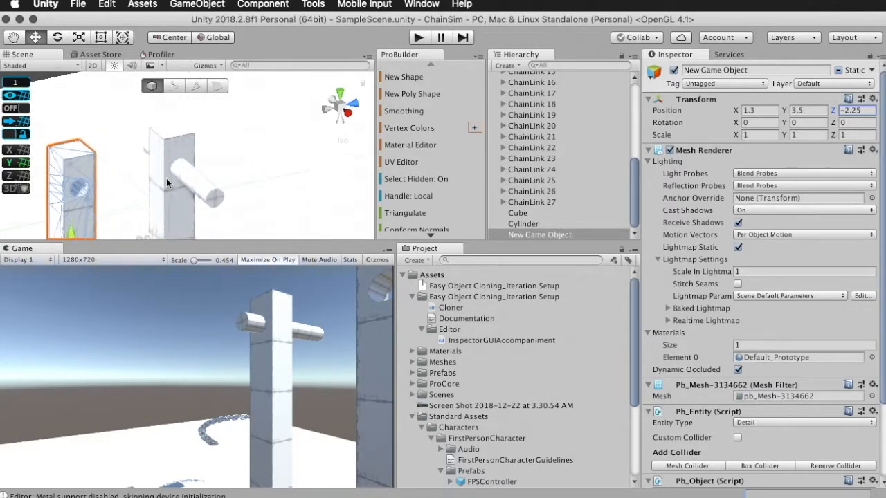
{"action": "scroll", "coordinate": [166, 180], "scroll_direction": "up", "scroll_amount": 2}
{"action": "right_click_drag", "start_coordinate": [166, 179], "coordinate": [94, 102]}
{"action": "left_click_drag", "start_coordinate": [80, 126], "coordinate": [120, 141]}
{"action": "right_click_drag", "start_coordinate": [114, 149], "coordinate": [78, 155]}
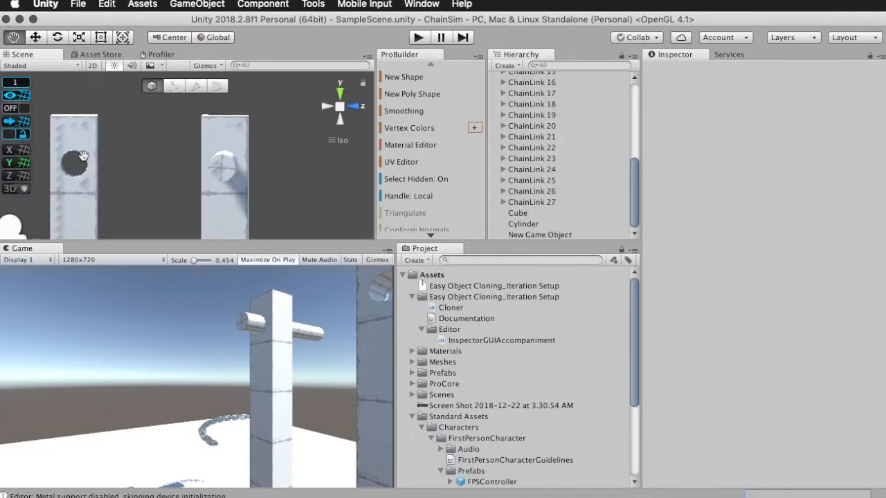
{"action": "right_click_drag", "start_coordinate": [88, 150], "coordinate": [358, 168]}
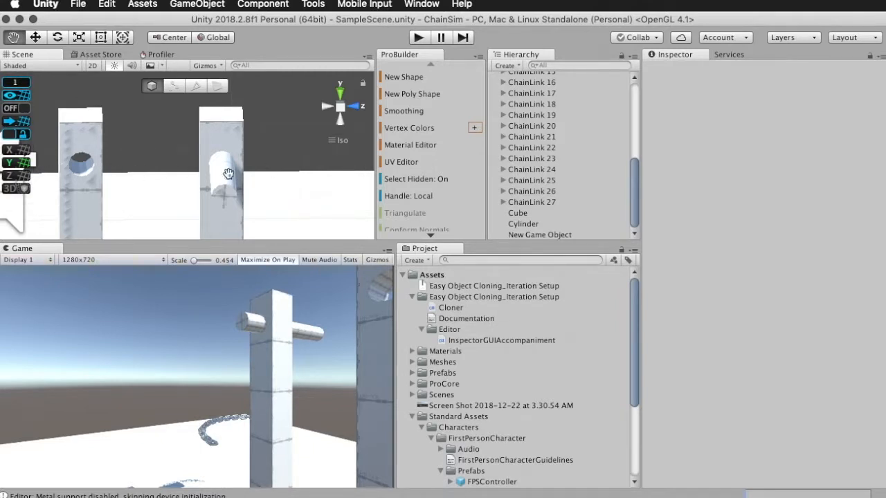
{"action": "right_click_drag", "start_coordinate": [164, 172], "coordinate": [299, 182]}
{"action": "right_click_drag", "start_coordinate": [208, 175], "coordinate": [145, 177]}
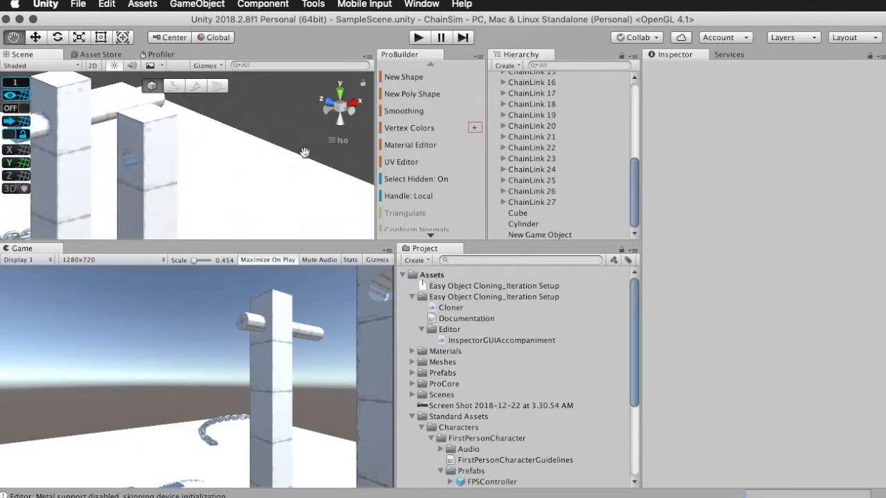
Frame the subtracted pillar and examine its hole and mesh edges from several sides
{"action": "double_click", "coordinate": [516, 234]}
{"action": "right_click_drag", "start_coordinate": [224, 157], "coordinate": [235, 141]}
{"action": "left_click_drag", "start_coordinate": [235, 140], "coordinate": [237, 182]}
{"action": "right_click_drag", "start_coordinate": [237, 182], "coordinate": [130, 141]}
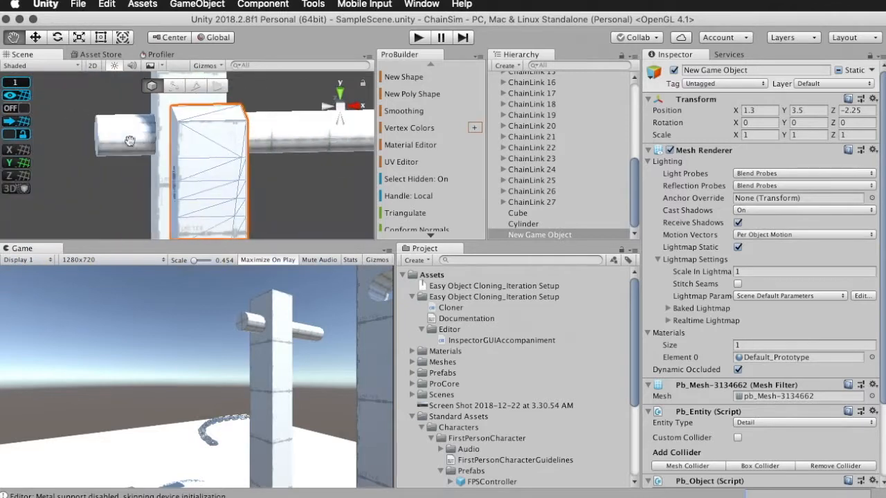
{"action": "scroll", "coordinate": [227, 151], "scroll_direction": "up", "scroll_amount": 3}
{"action": "right_click_drag", "start_coordinate": [227, 151], "coordinate": [47, 164]}
{"action": "right_click_drag", "start_coordinate": [202, 164], "coordinate": [190, 200]}
{"action": "scroll", "coordinate": [186, 166], "scroll_direction": "down", "scroll_amount": 3}
{"action": "scroll", "coordinate": [190, 187], "scroll_direction": "down", "scroll_amount": 2}
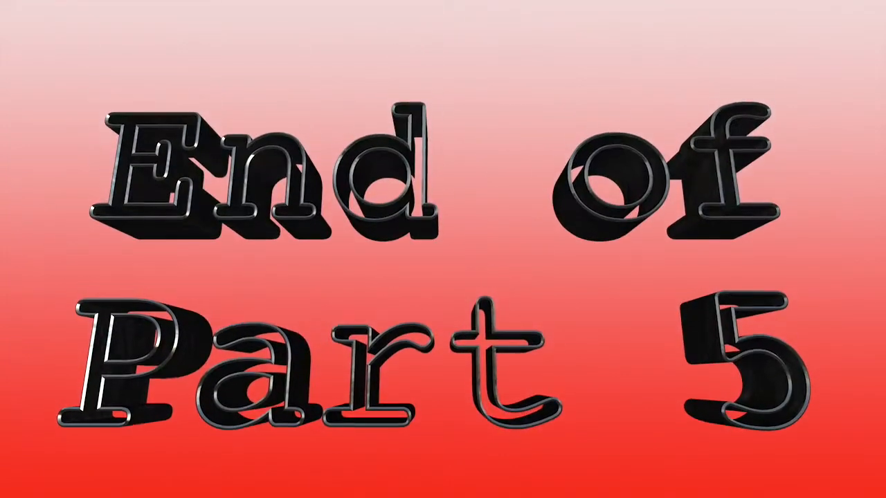